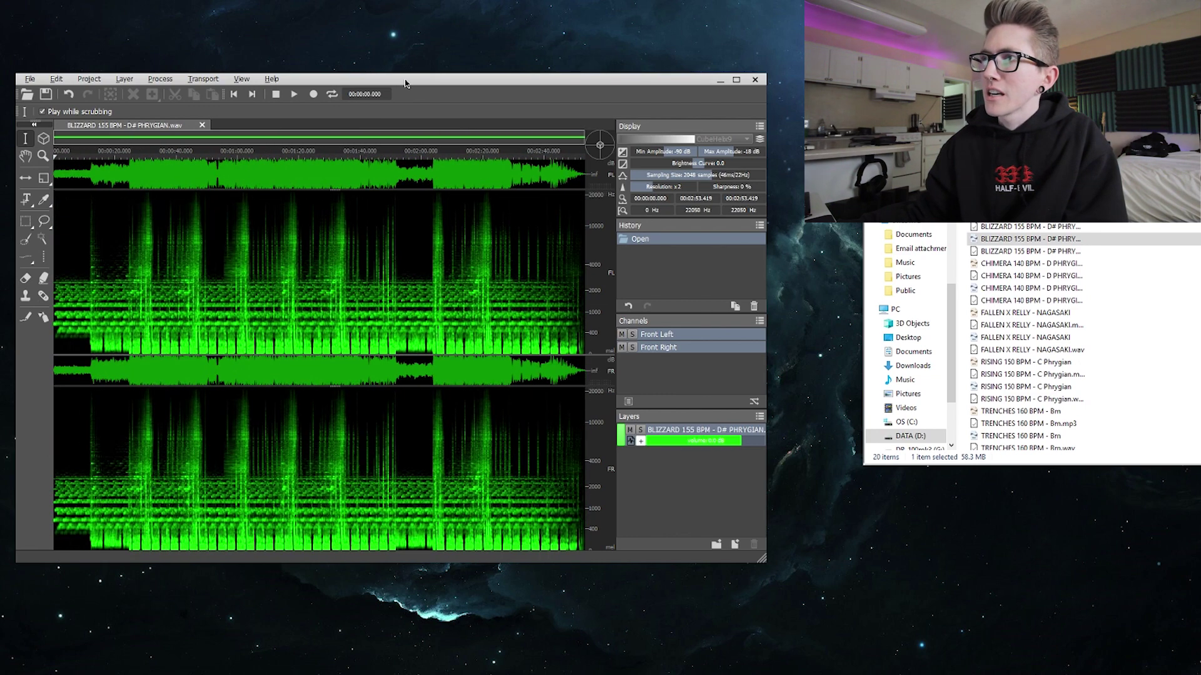
Review the external editor path in the System preferences and close the preferences without changing anything
drag(405, 80, 422, 72)
click(76, 72)
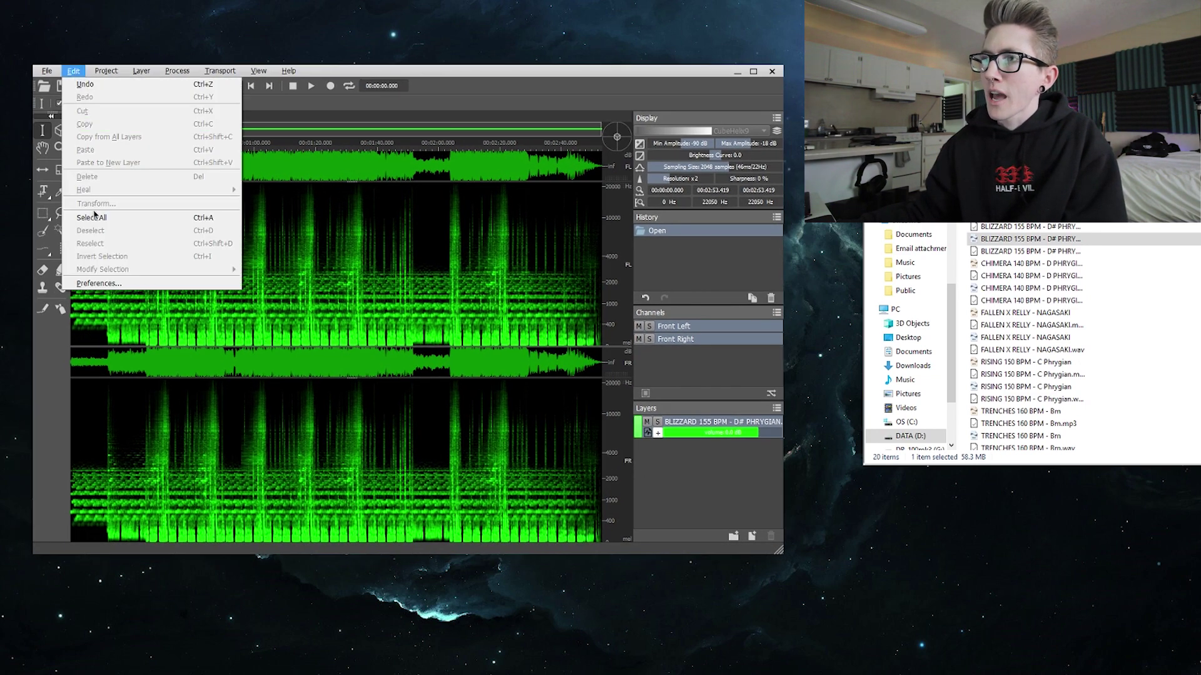
click(232, 282)
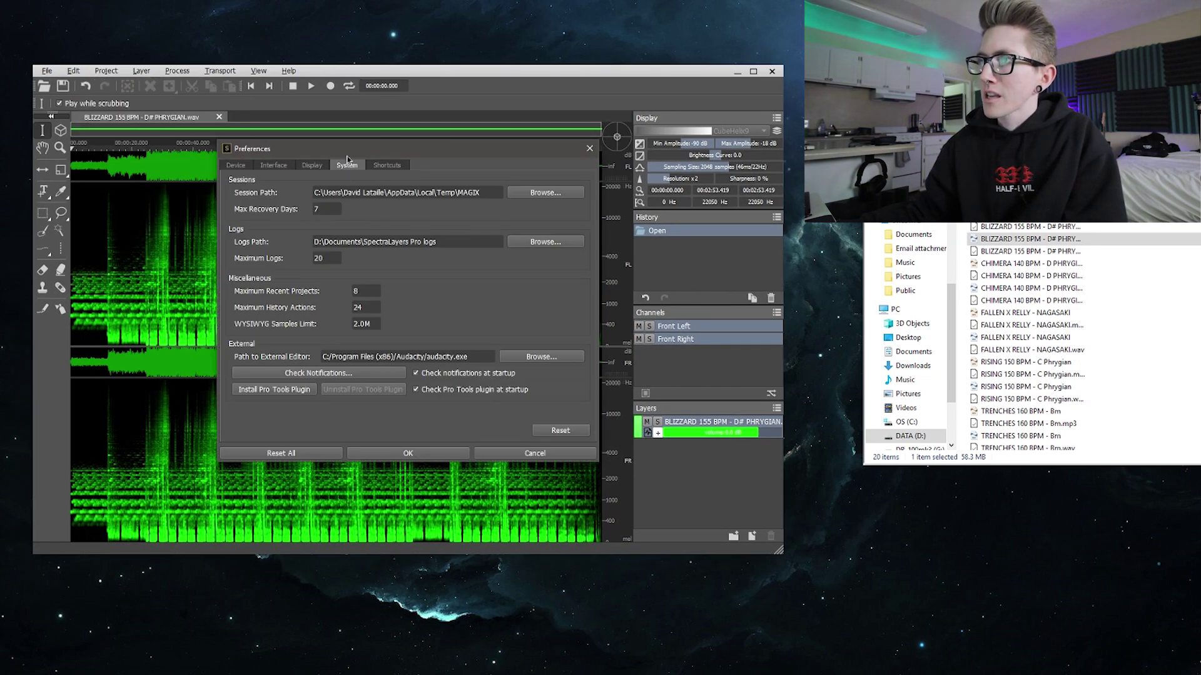
drag(375, 155, 376, 160)
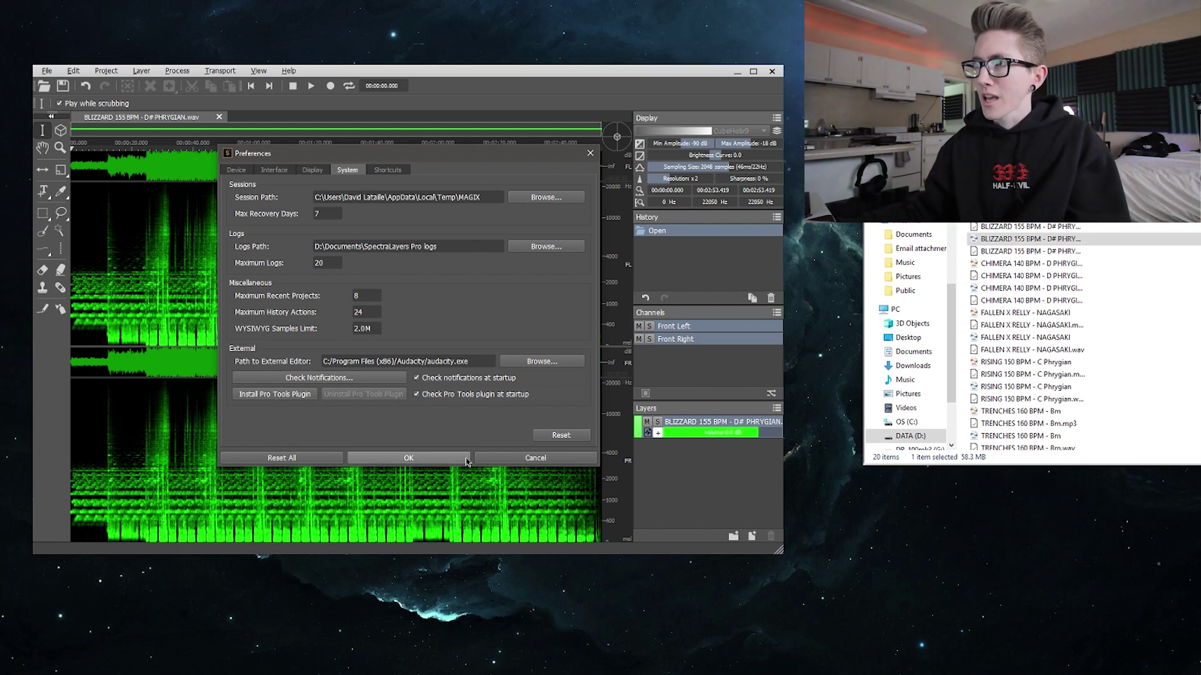
click(542, 462)
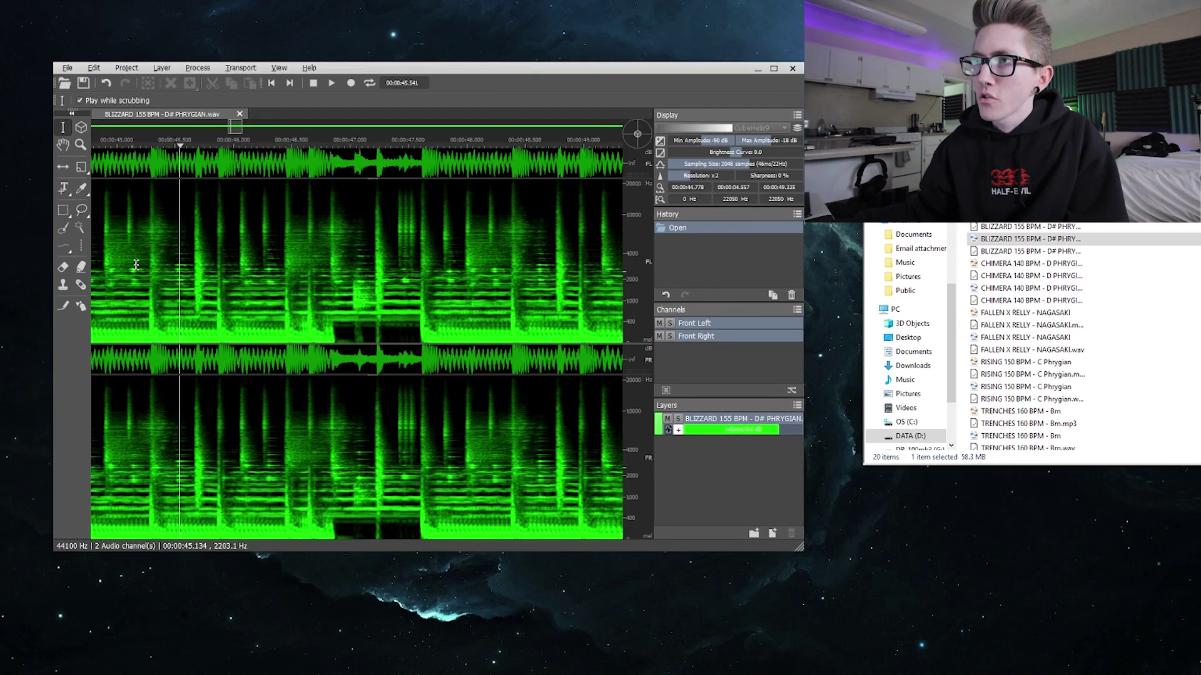
Play the beat around 45 to 46 seconds and examine the spectrogram there for individual drum hits
key(space)
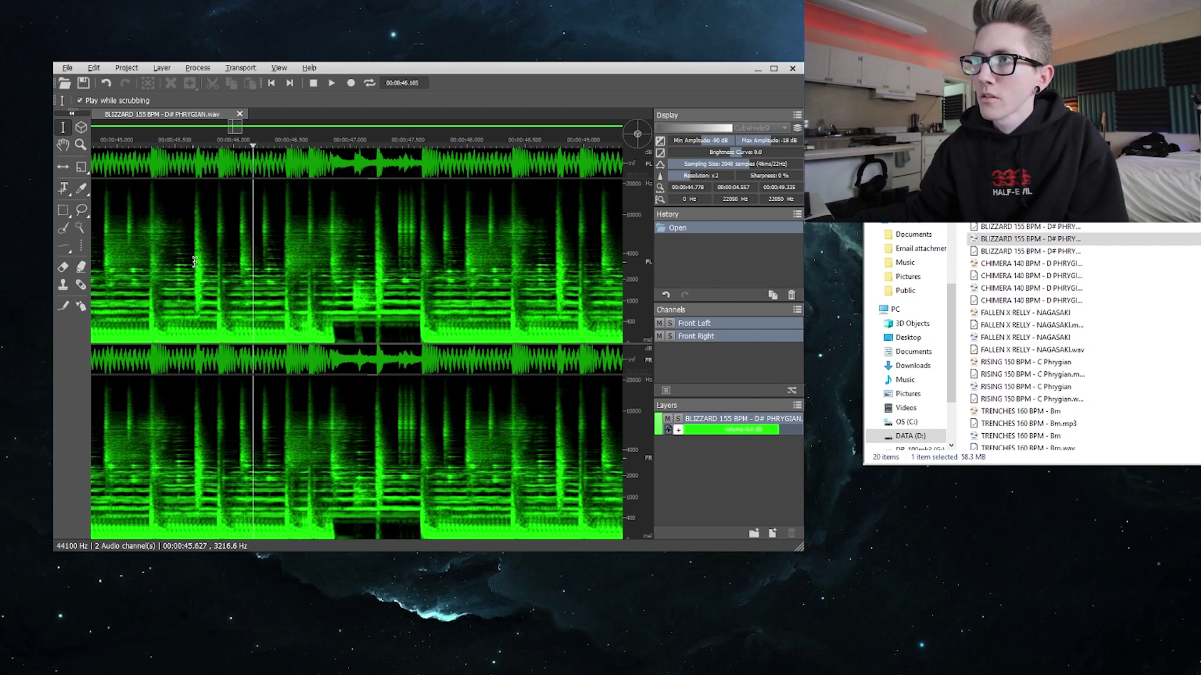
click(190, 264)
drag(189, 264, 193, 261)
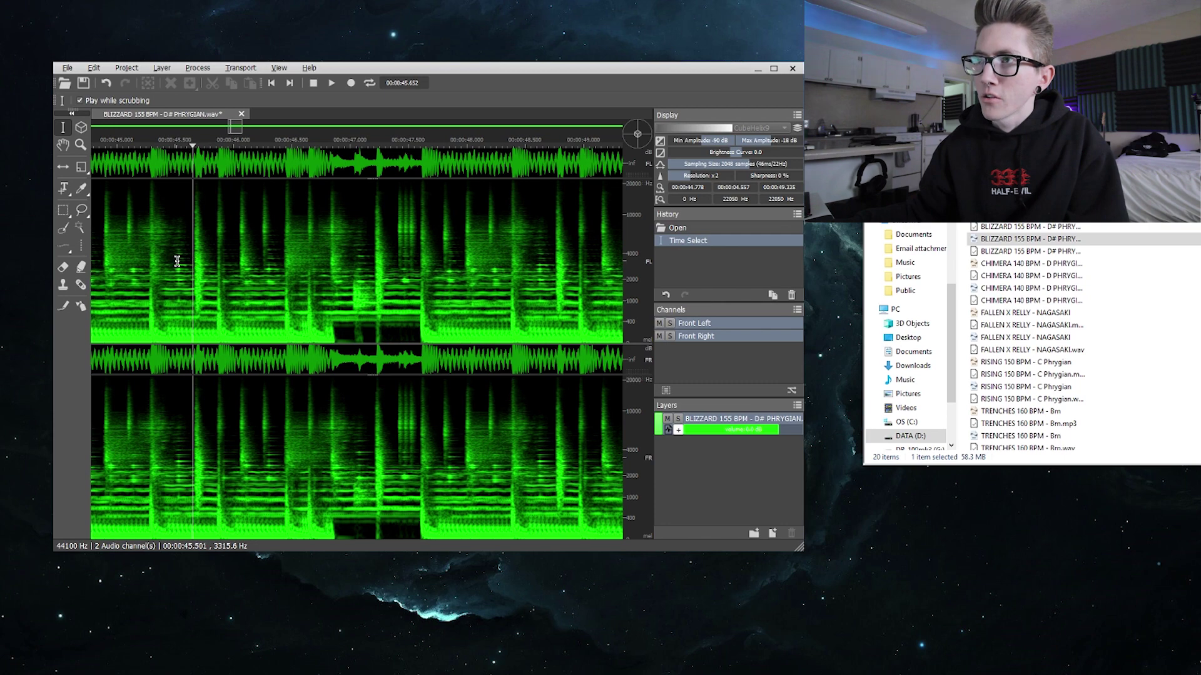
scroll(177, 261, up, 4)
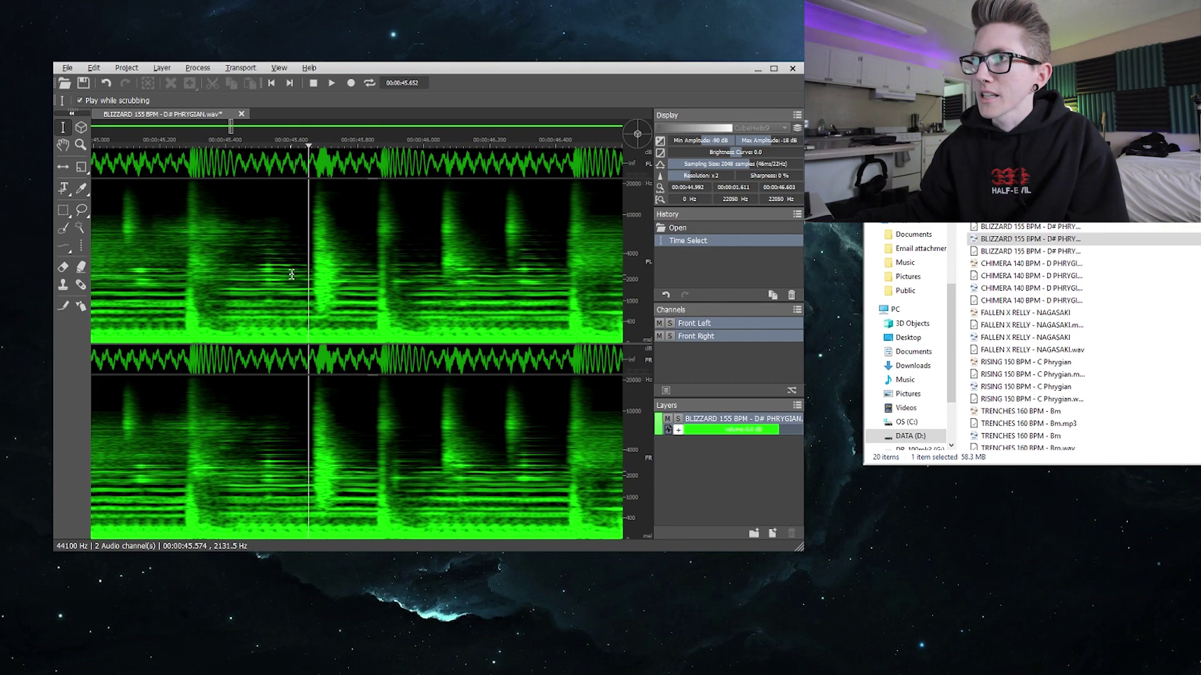
scroll(422, 271, down, 5)
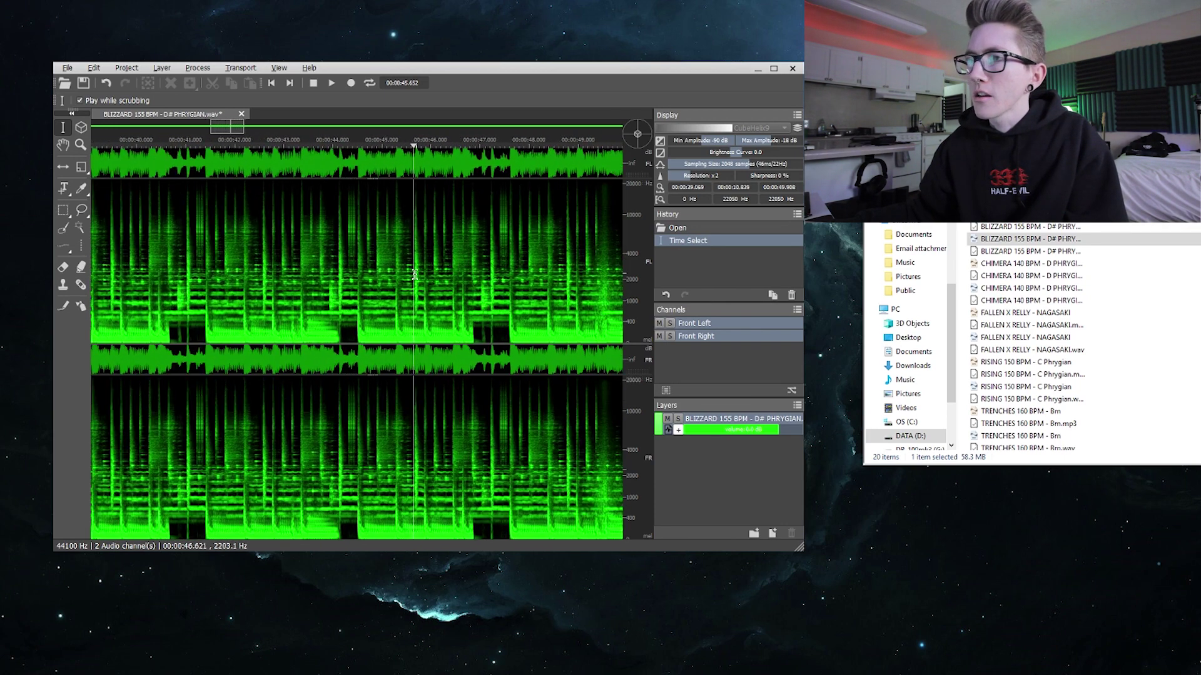
scroll(422, 271, up, 2)
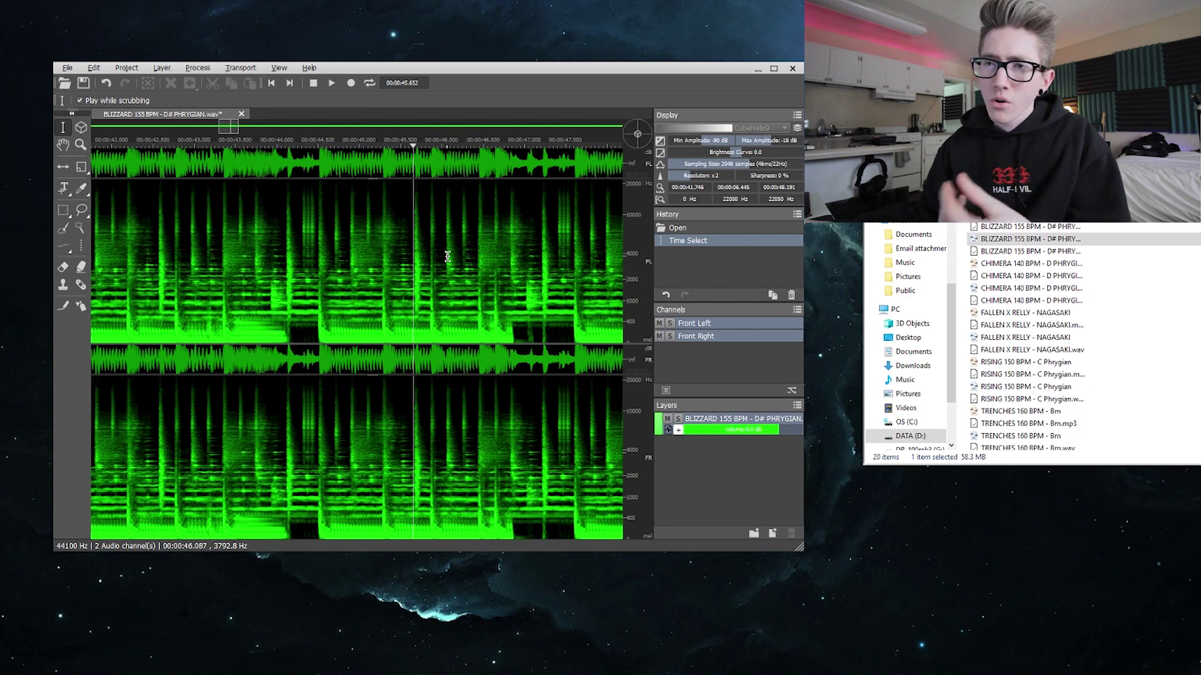
scroll(478, 256, up, 5)
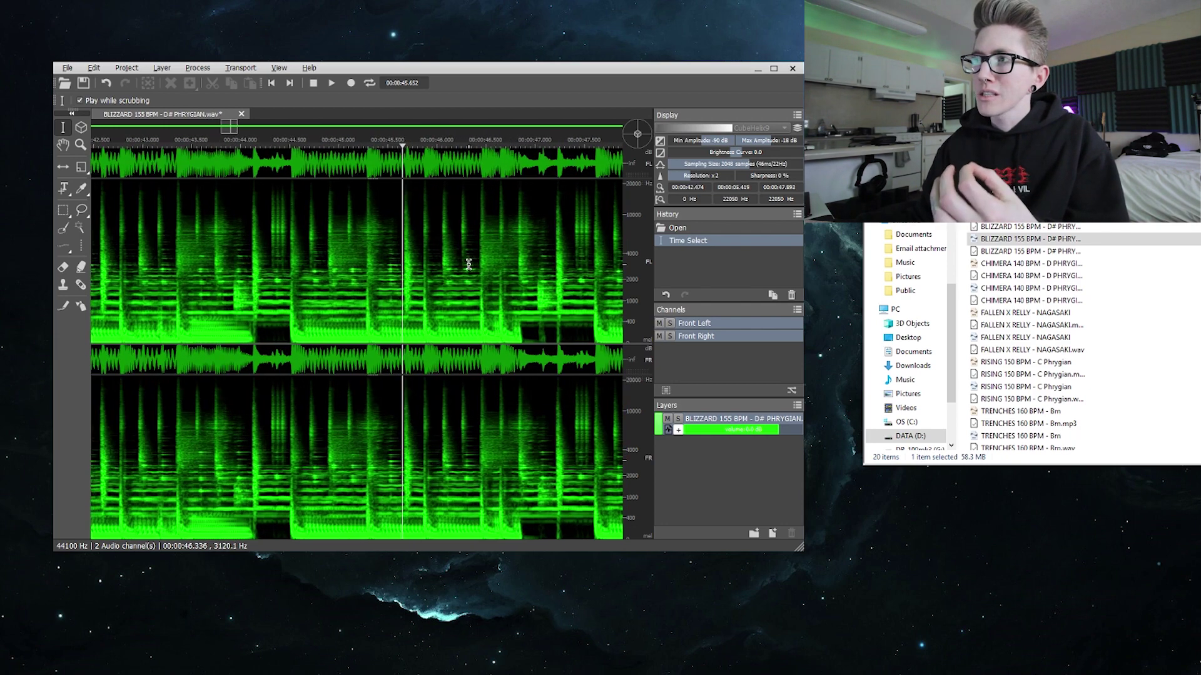
scroll(482, 275, down, 5)
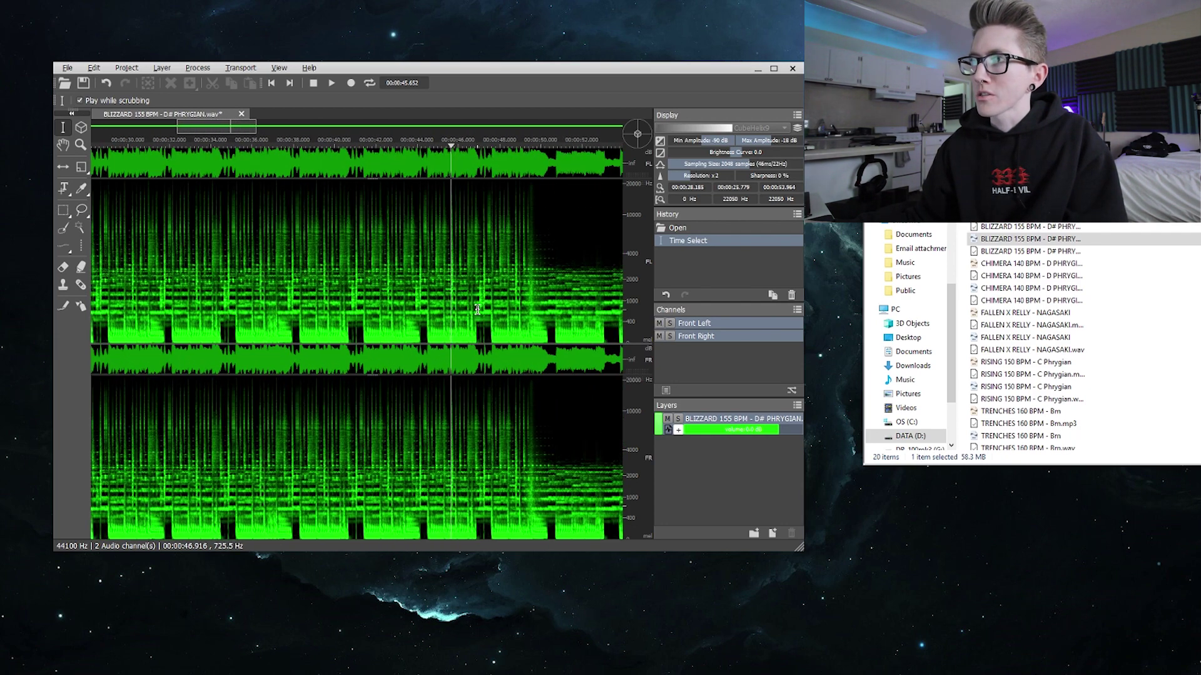
Play the passage around 47 seconds and place the playhead at the start of the isolated drum hit near 47.2 seconds
scroll(438, 300, up, 8)
click(348, 251)
key(space)
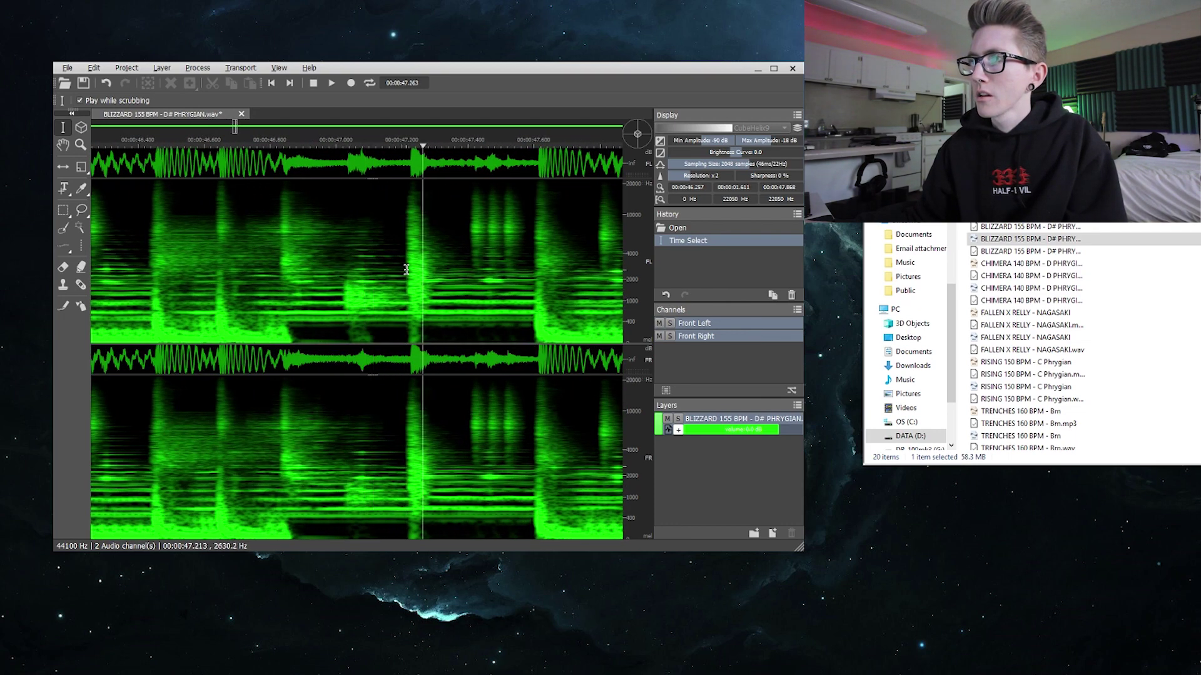
click(406, 269)
scroll(407, 269, down, 2)
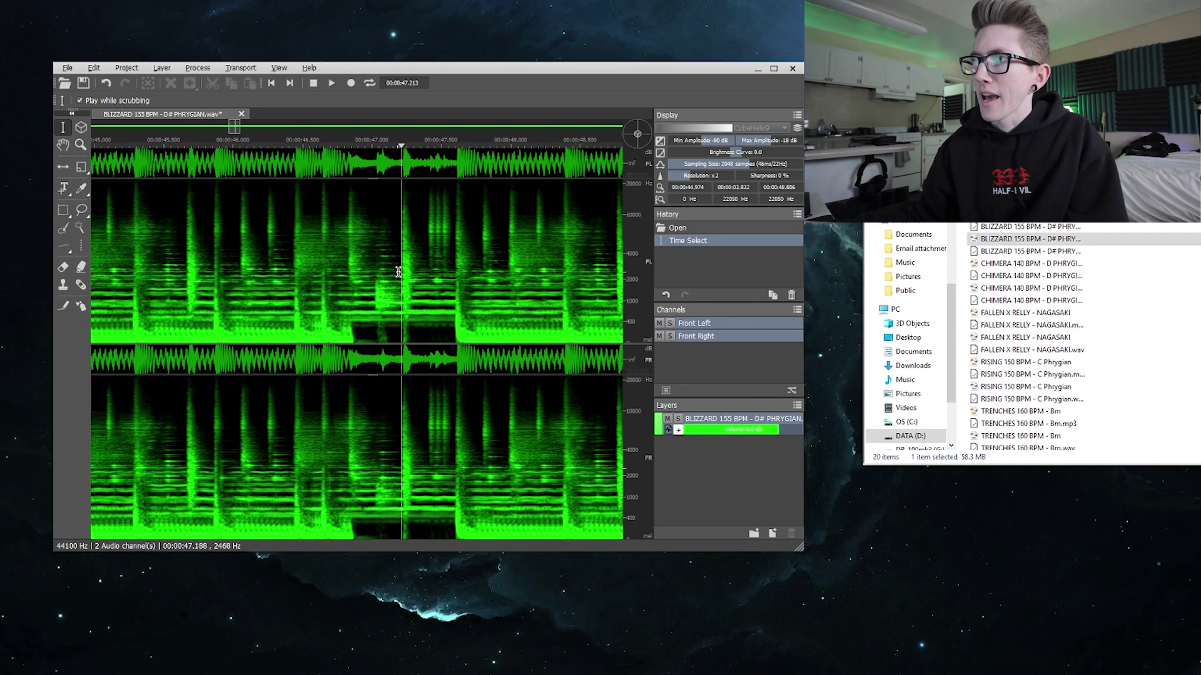
scroll(308, 260, up, 1)
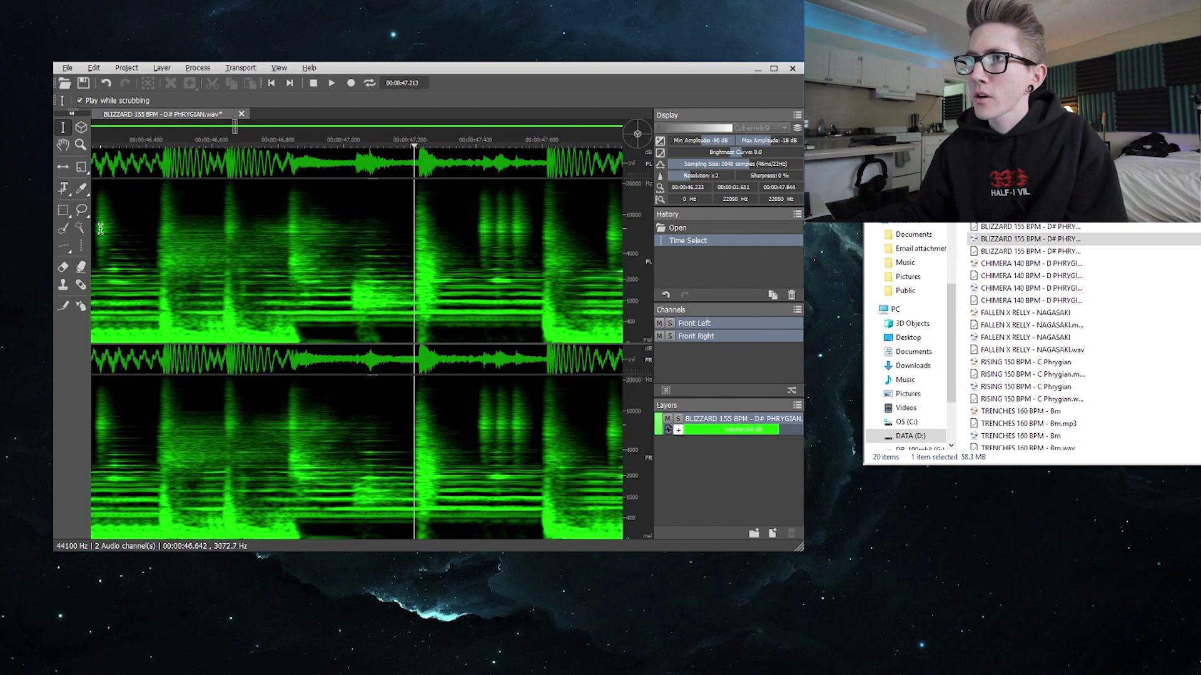
Lasso-select the full spectral shape of the drum hit starting near 47.2 seconds and play the selection
click(82, 213)
scroll(458, 292, up, 1)
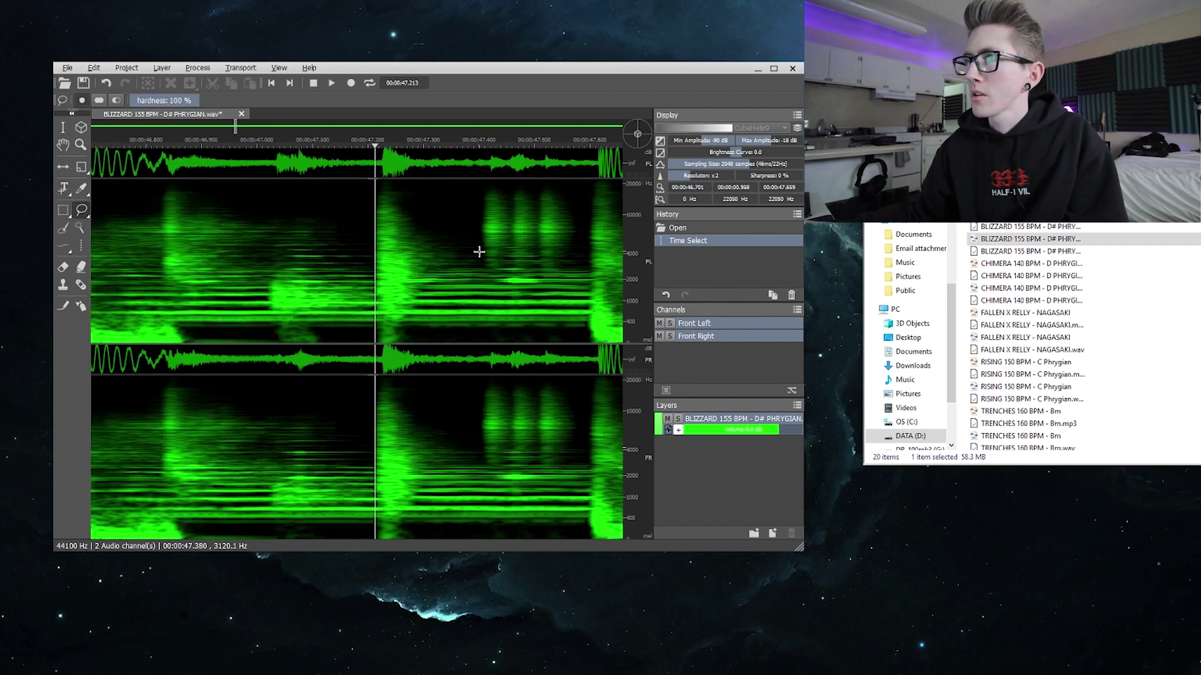
scroll(444, 240, up, 1)
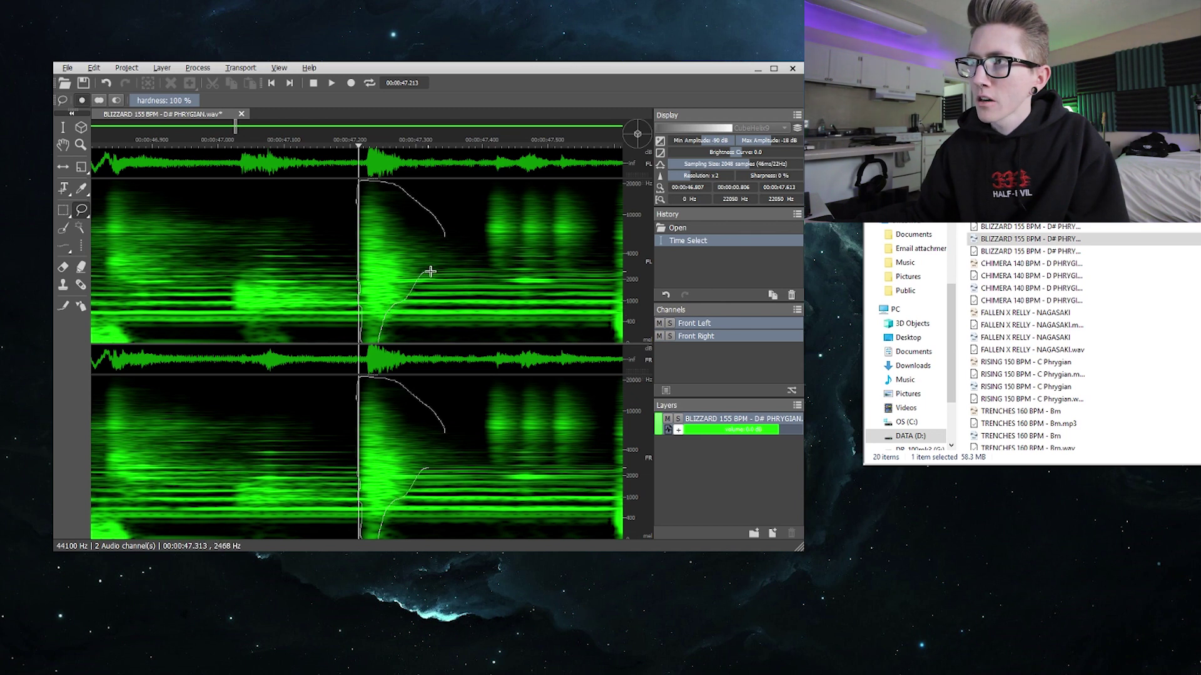
drag(455, 257, 451, 236)
key(space)
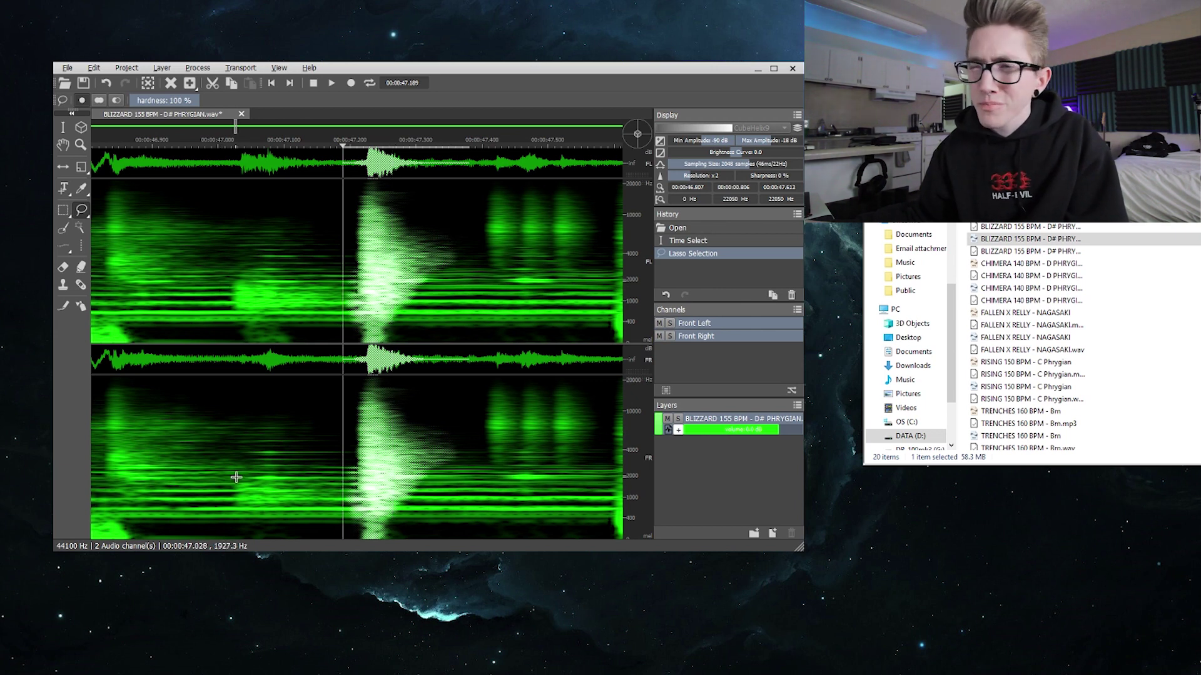
Send the selected drum hit to Audacity as the external editor, importing it as a copy of the file
scroll(369, 217, down, 3)
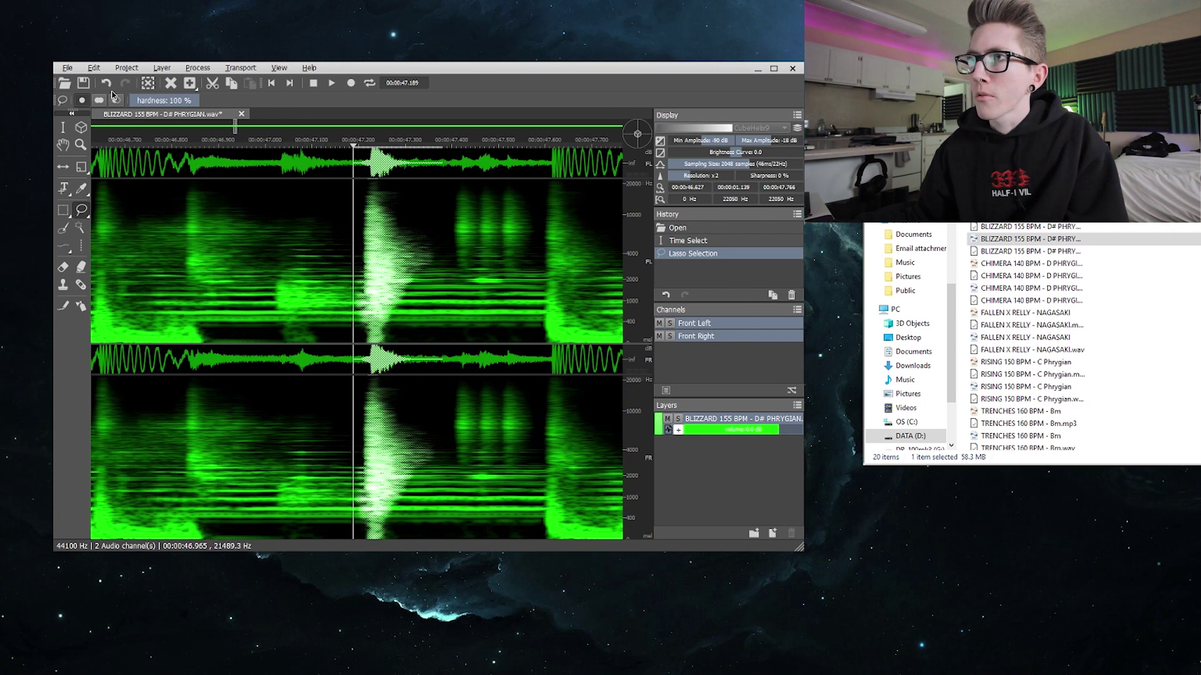
click(104, 74)
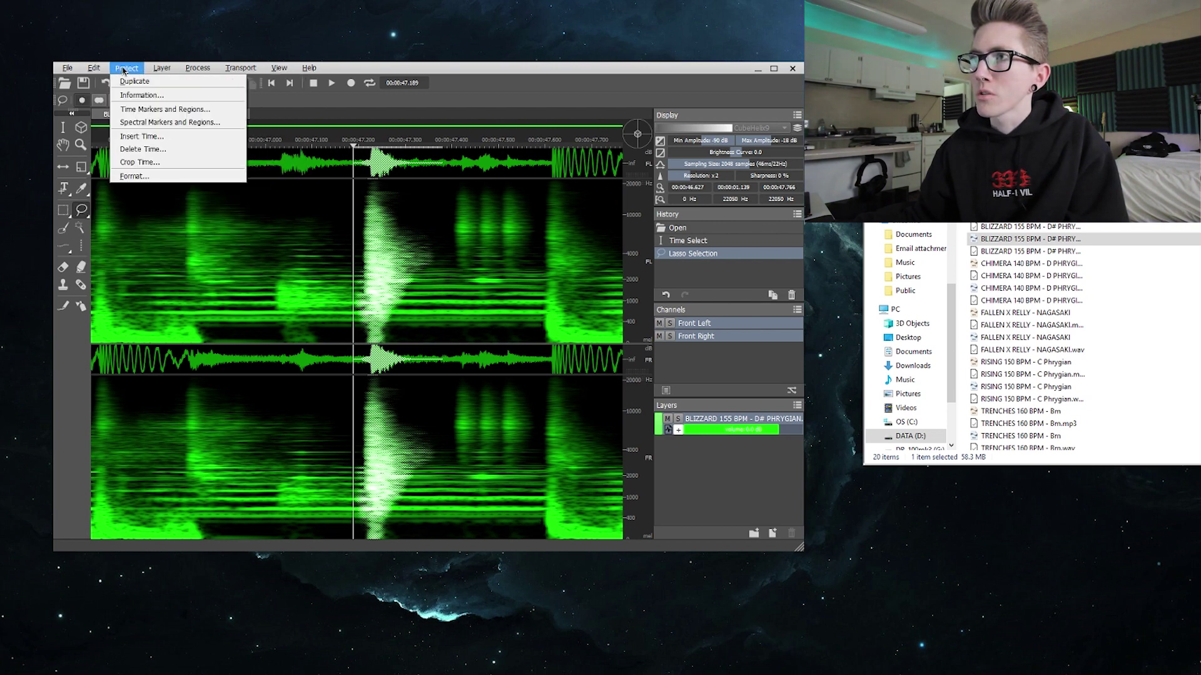
mouse_move(164, 73)
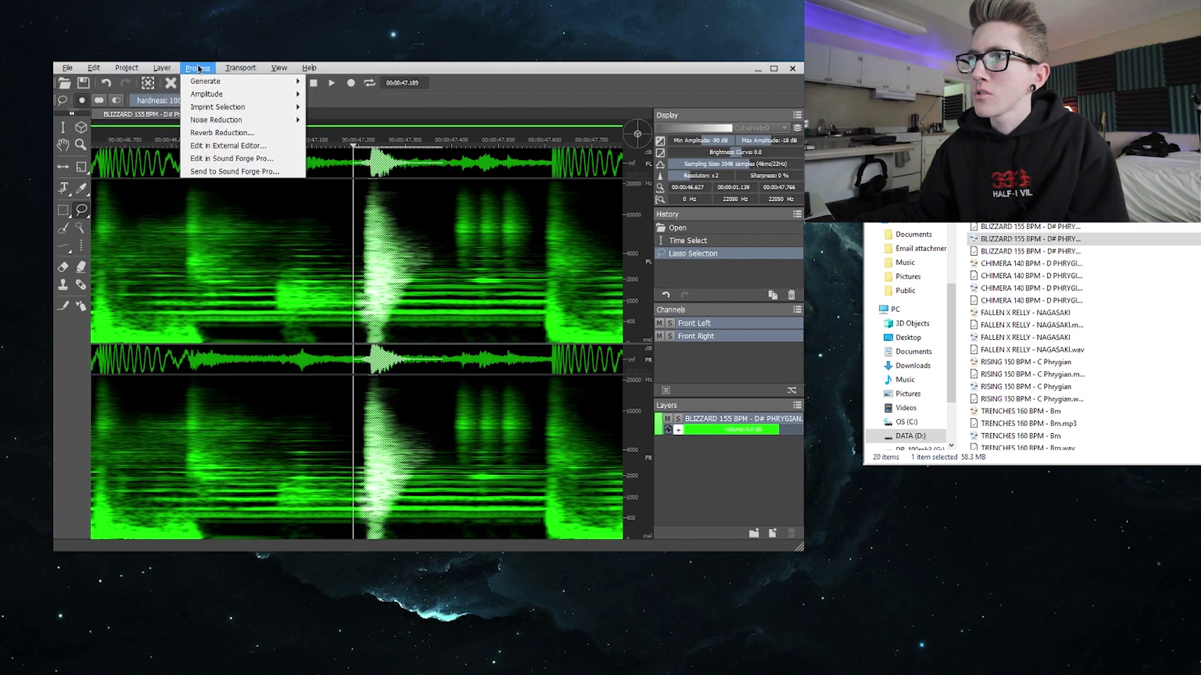
click(233, 147)
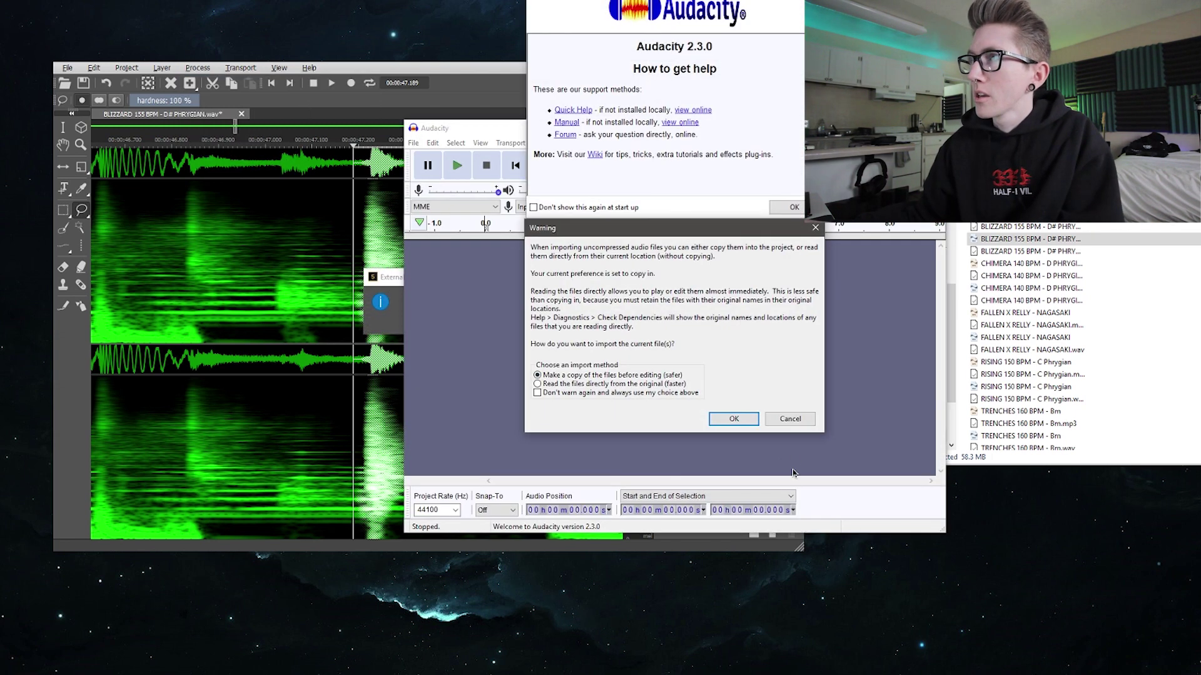
click(724, 420)
Delete the lead-in before the drum hit's attack, from the track start to about 0.037 seconds, cutting near a zero crossing
click(575, 299)
key(ctrl+1)
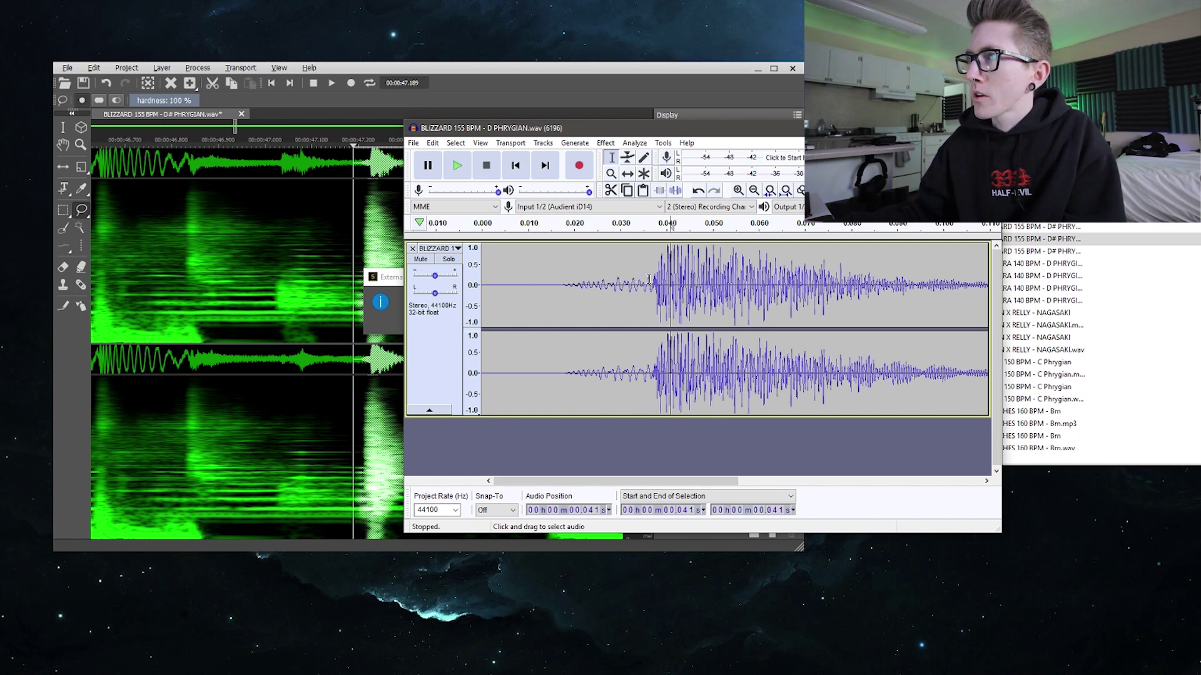
scroll(647, 280, up, 6)
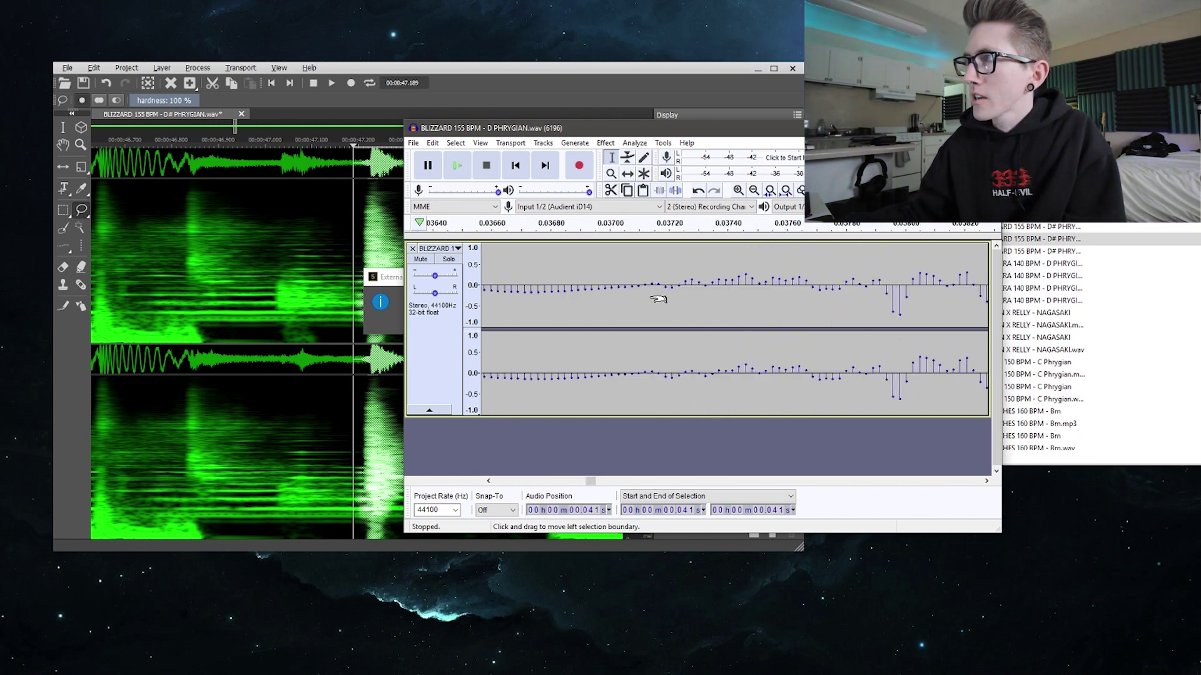
scroll(647, 296, up, 2)
mouse_move(644, 287)
mouse_down()
mouse_move(613, 287)
mouse_move(646, 287)
mouse_up()
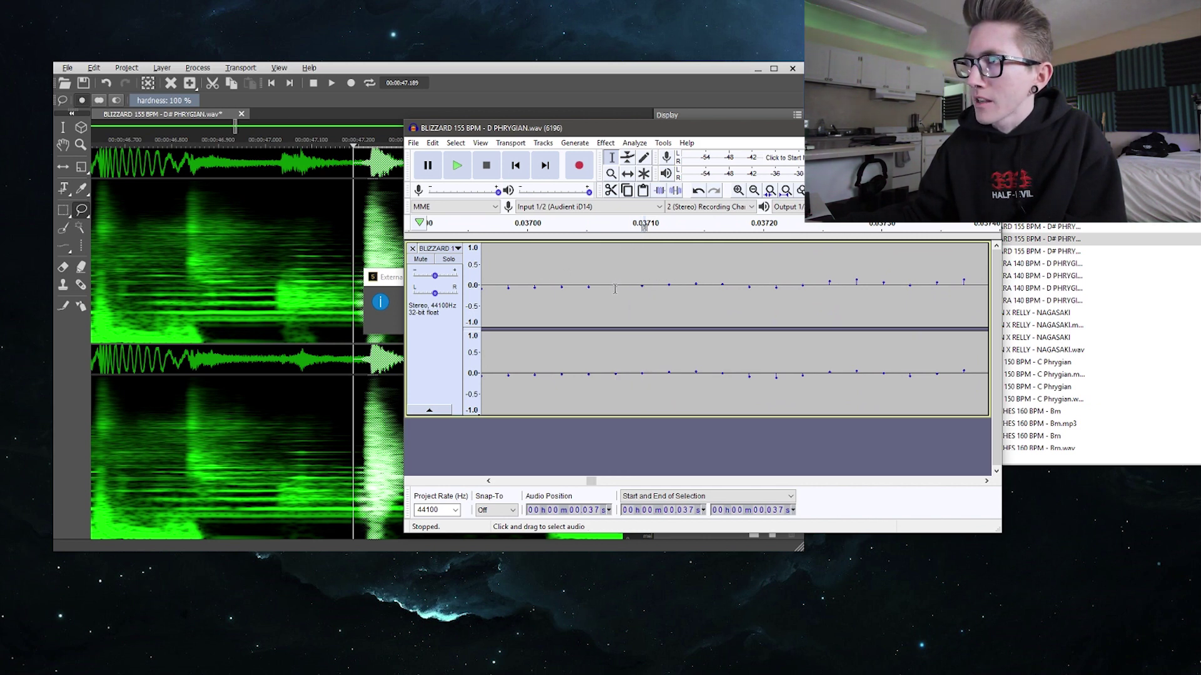
drag(651, 287, 209, 238)
scroll(595, 288, down, 5)
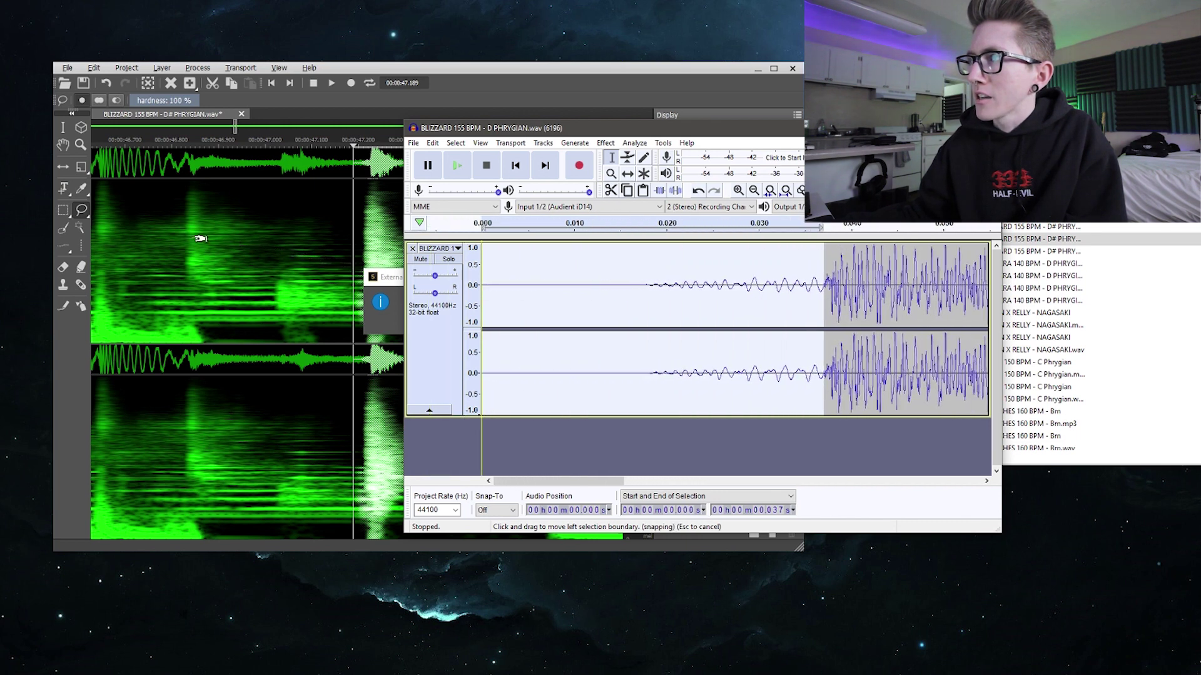
key(Delete)
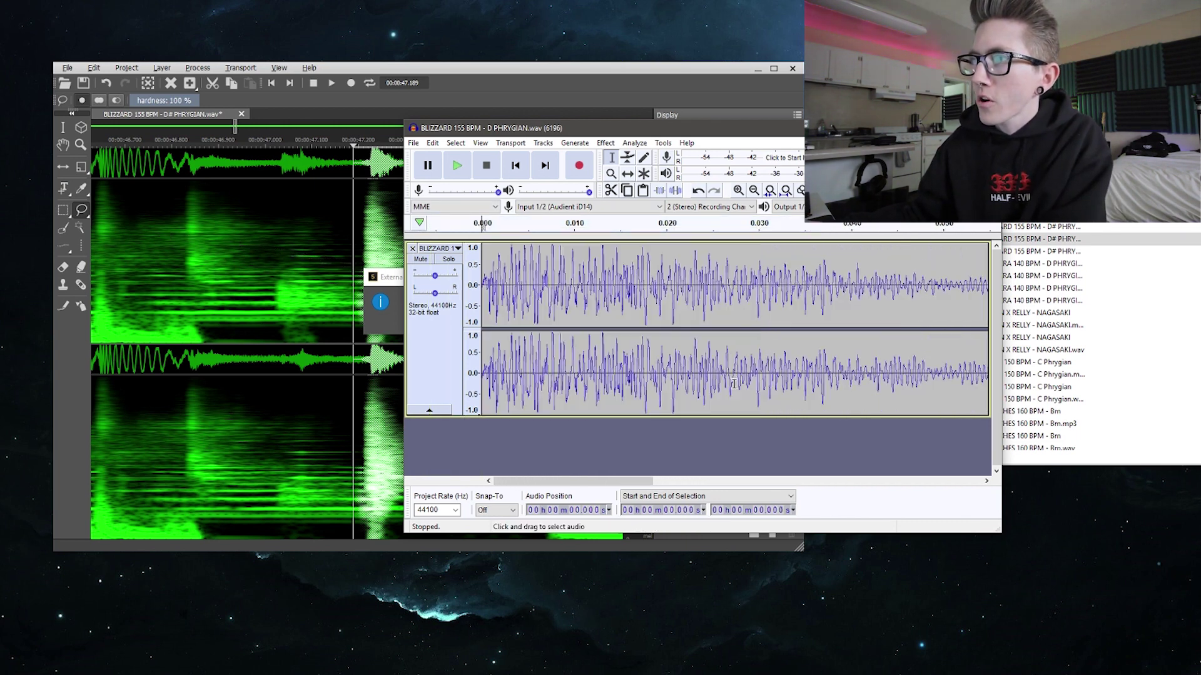
Play the trimmed drum hit several times to check its sound
key(space)
key(space)
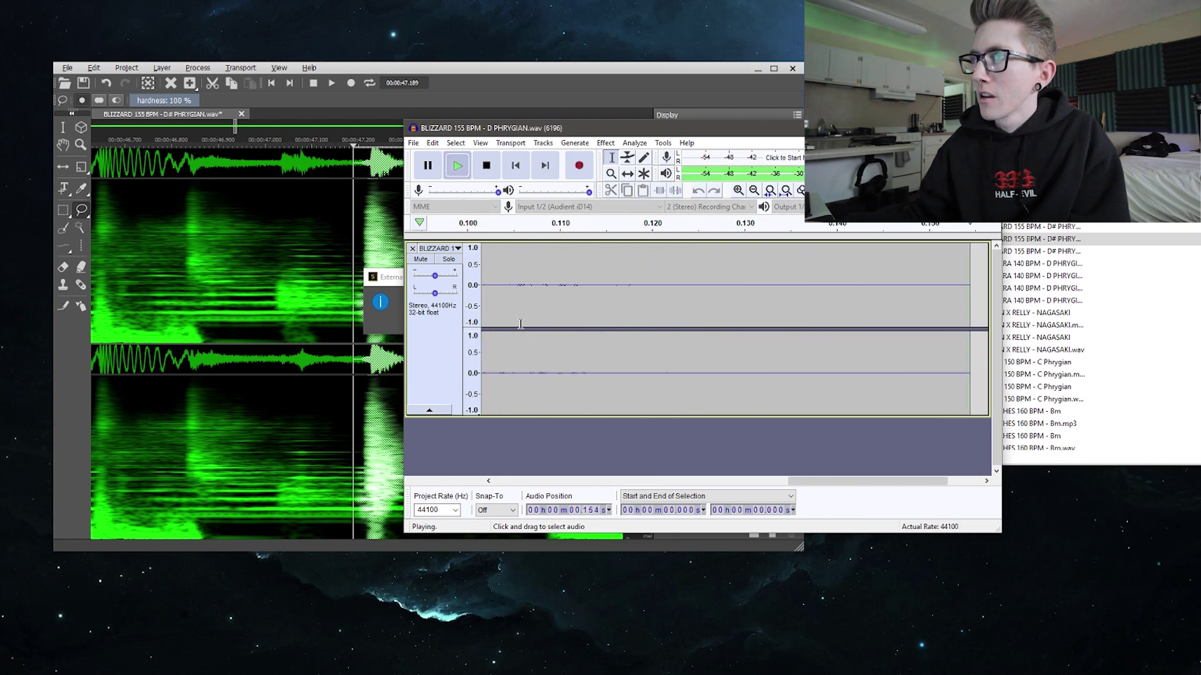
key(space)
key(space)
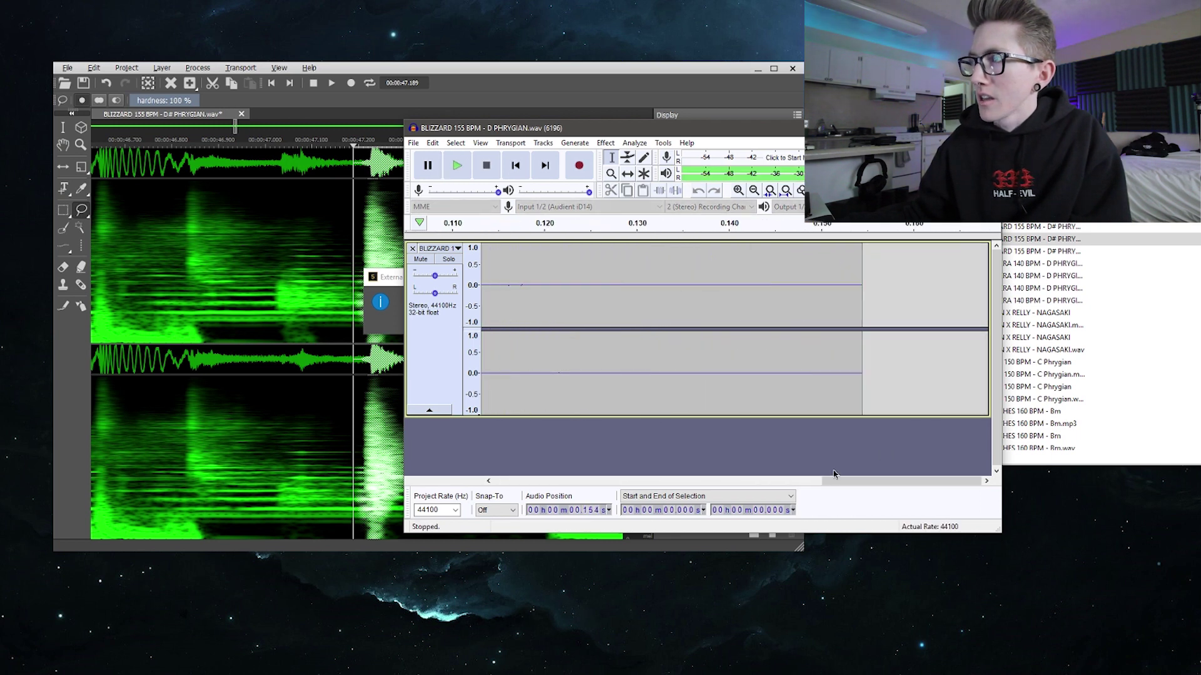
key(space)
key(space)
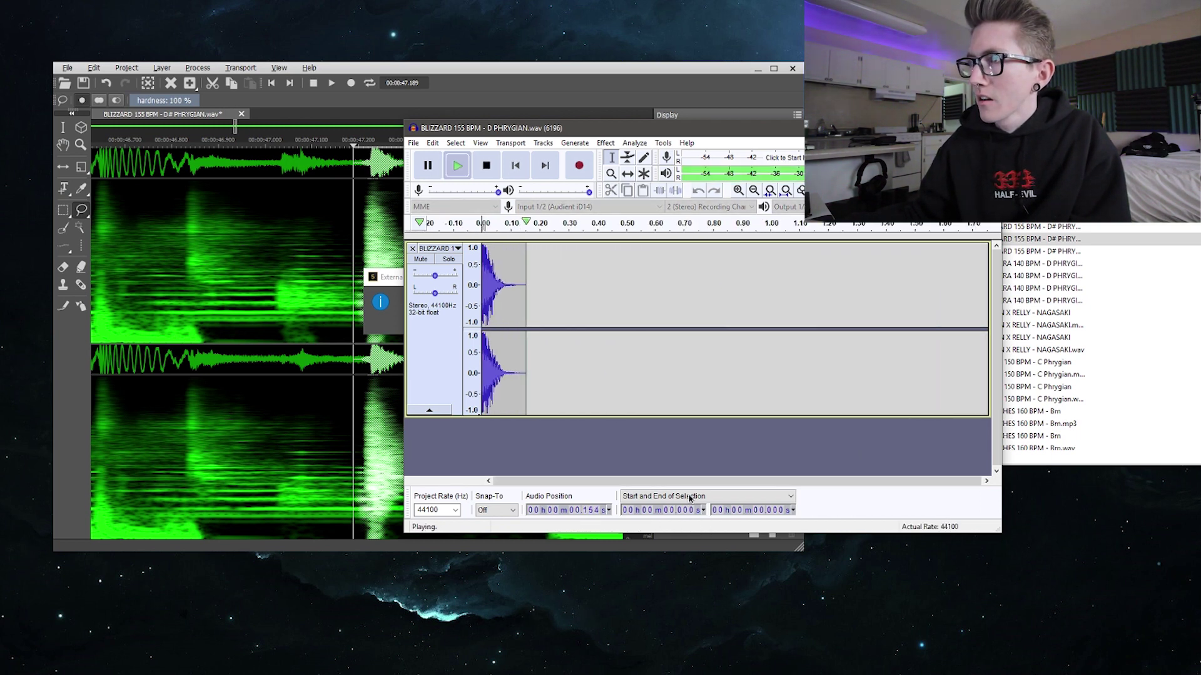
key(space)
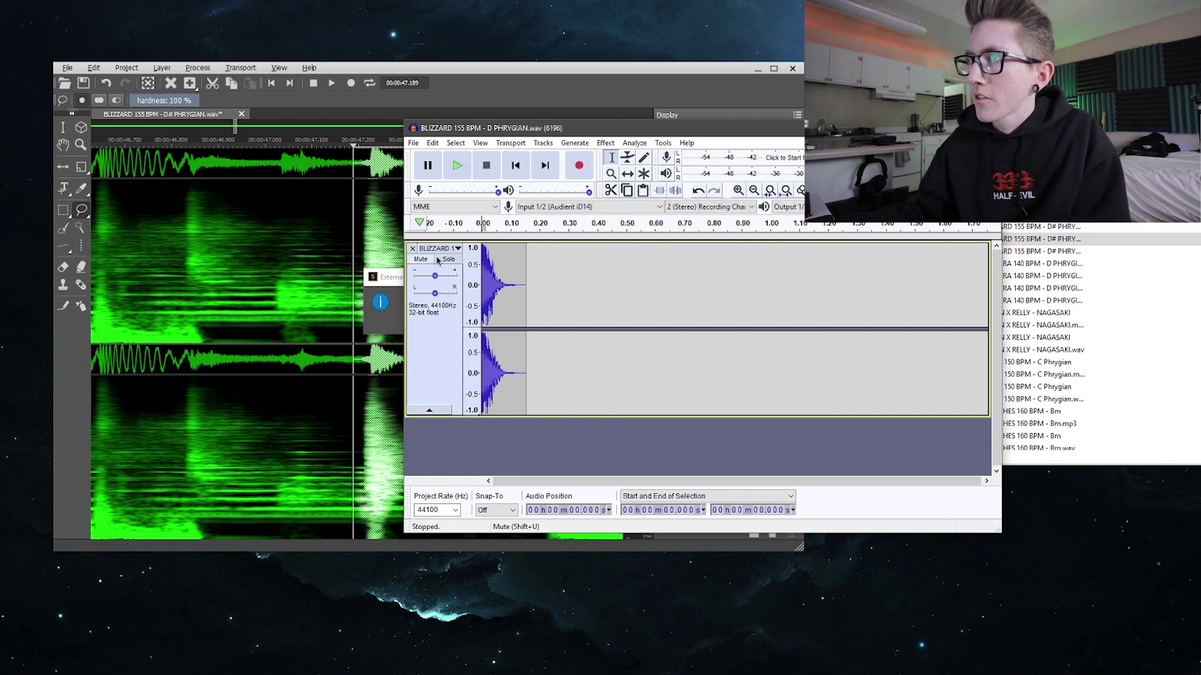
Split the stereo track to mono and remove the second of the two resulting tracks
click(438, 249)
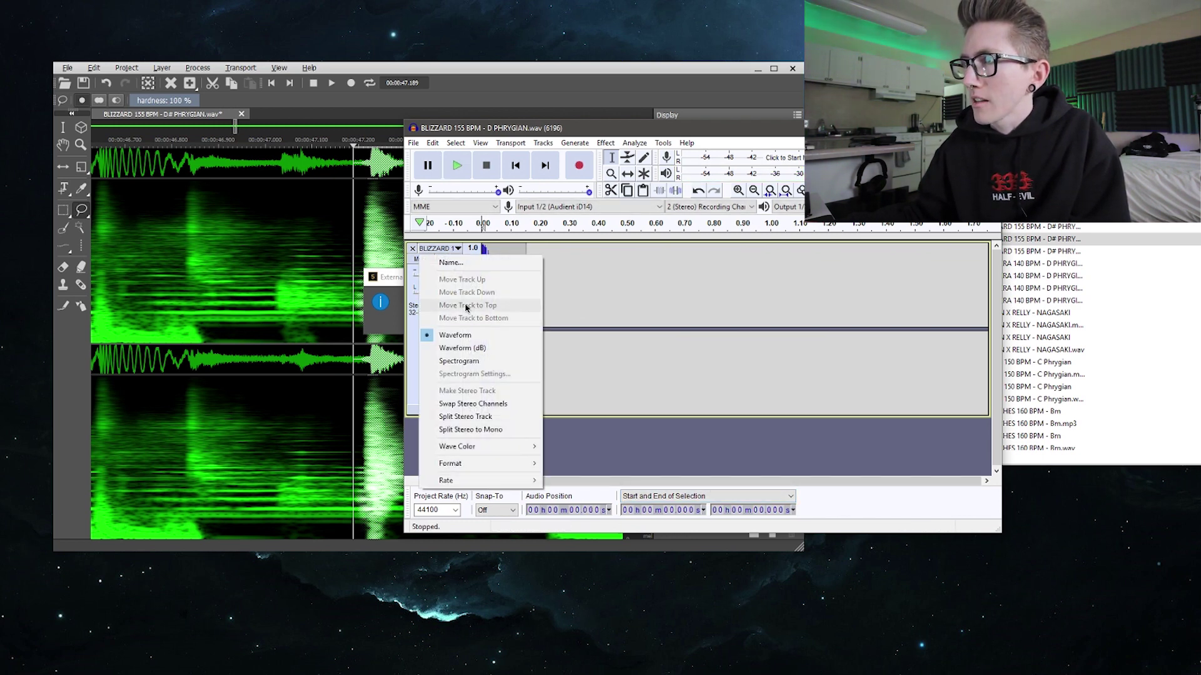
click(466, 432)
click(412, 337)
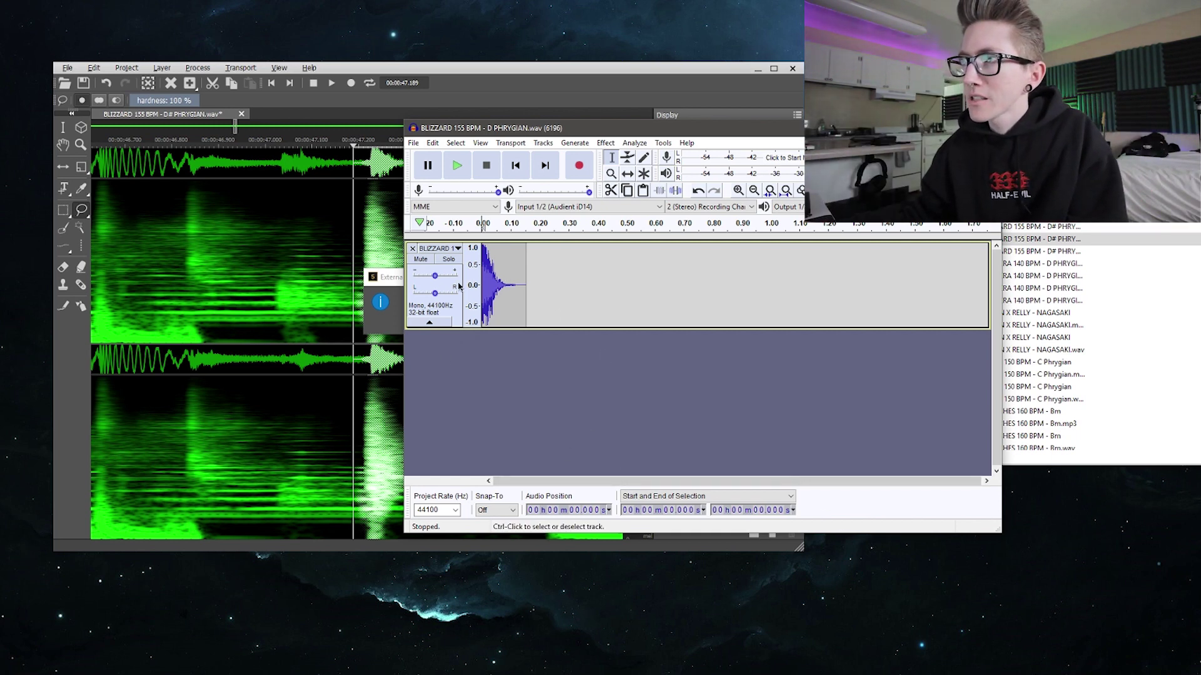
click(606, 143)
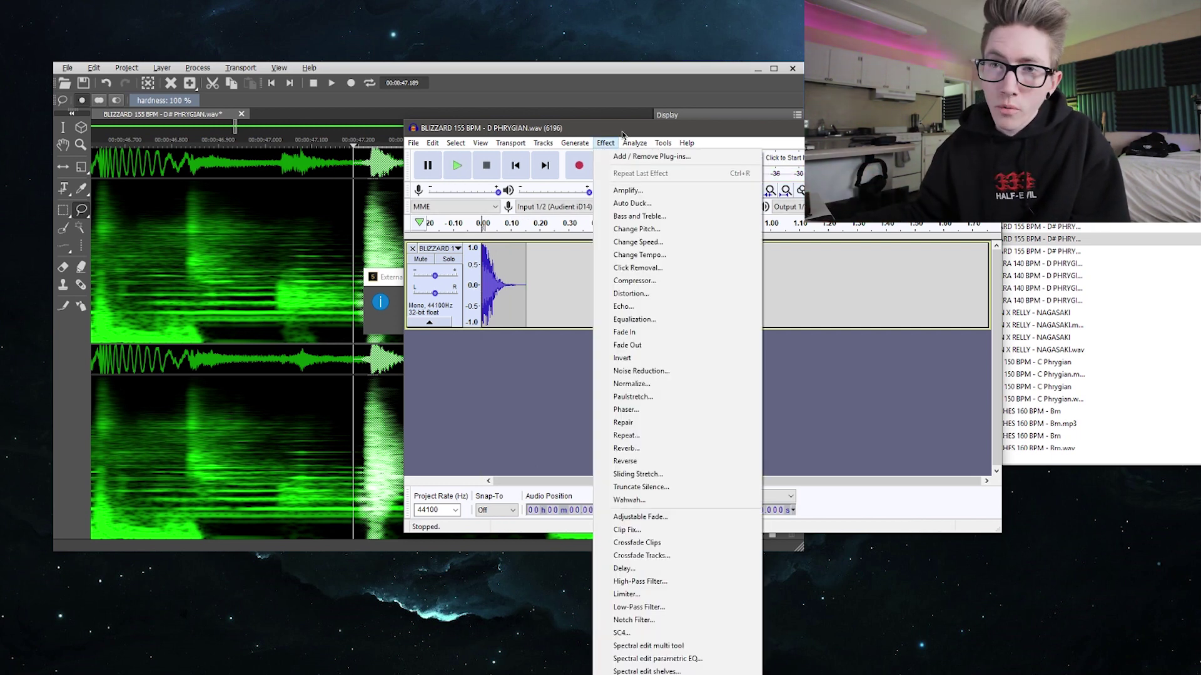
click(500, 293)
key(ctrl+1)
key(ctrl+1)
key(ctrl+1)
key(ctrl+1)
key(ctrl+1)
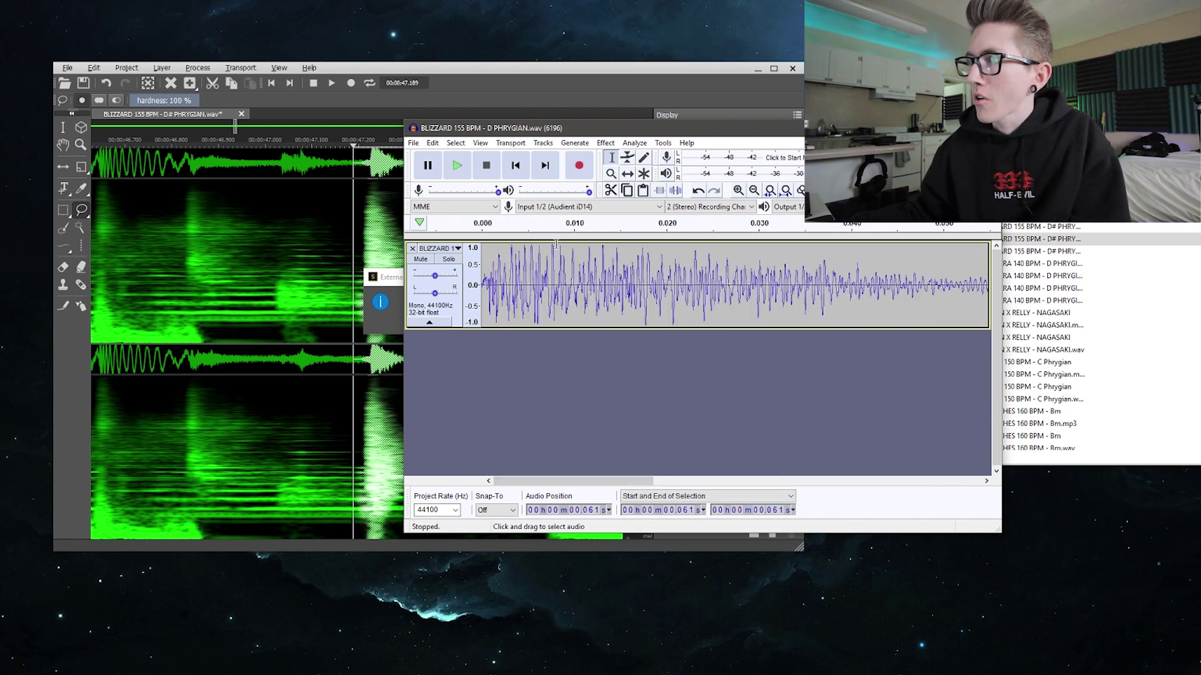
click(606, 142)
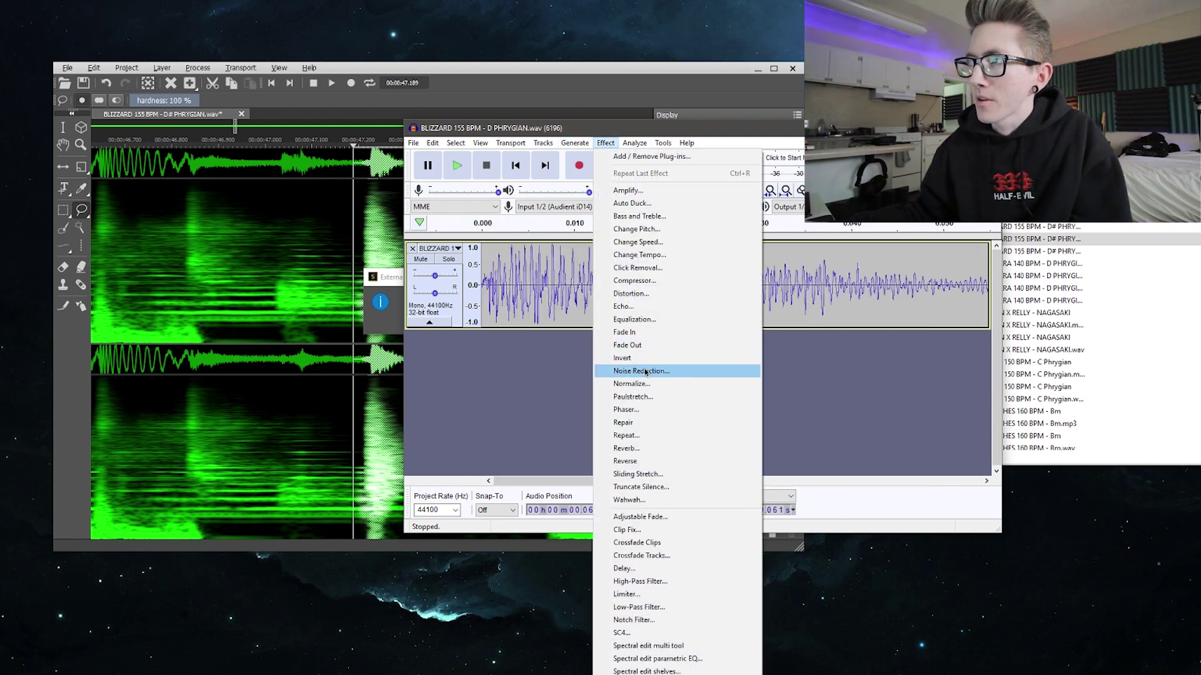
click(659, 384)
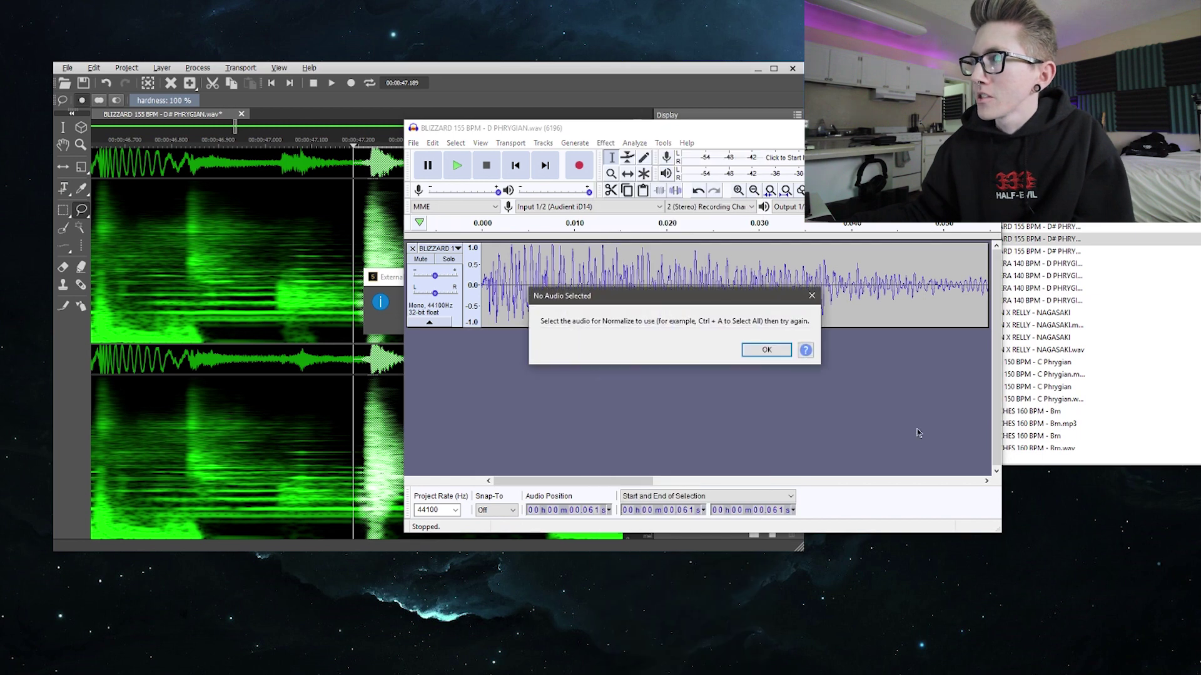
click(767, 352)
Normalize the entire mono drum hit to a peak amplitude of -1.0 dB with DC offset removal, and play it back
key(ctrl+a)
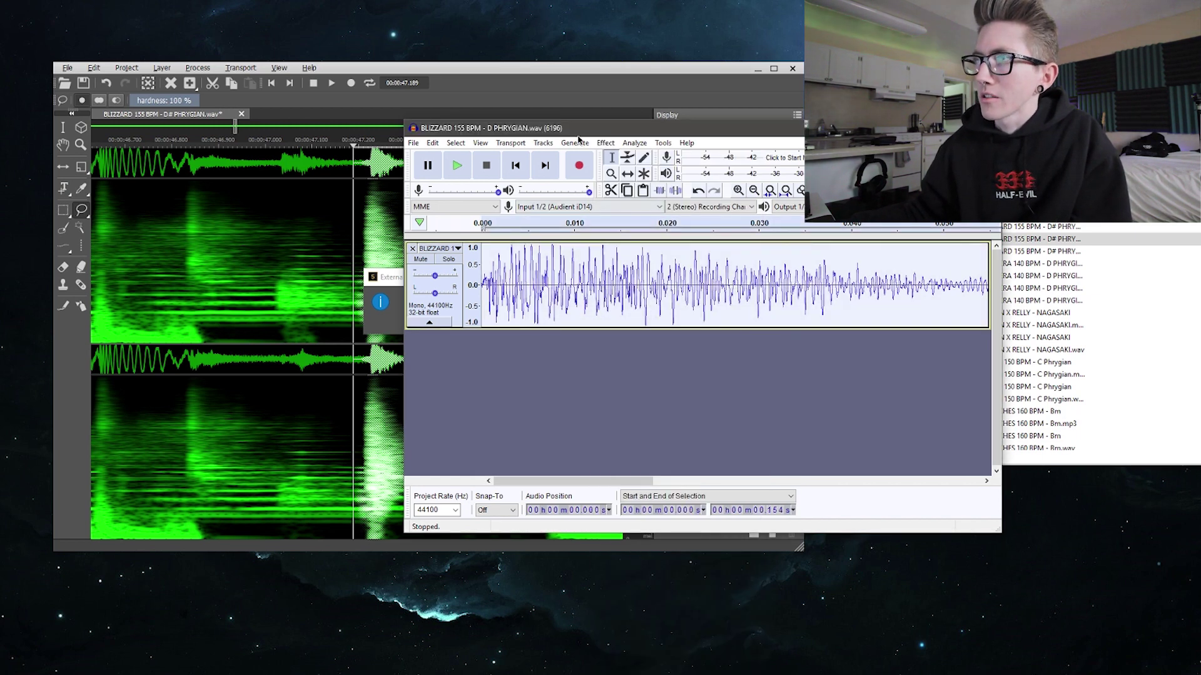
click(621, 145)
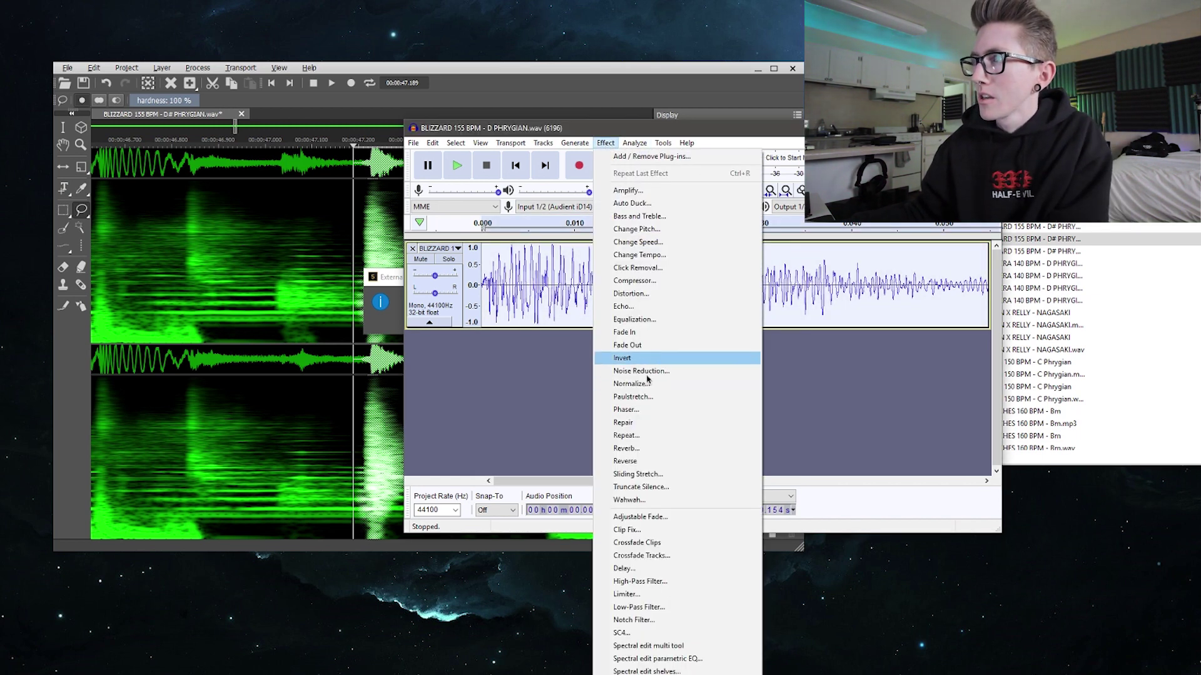
click(638, 384)
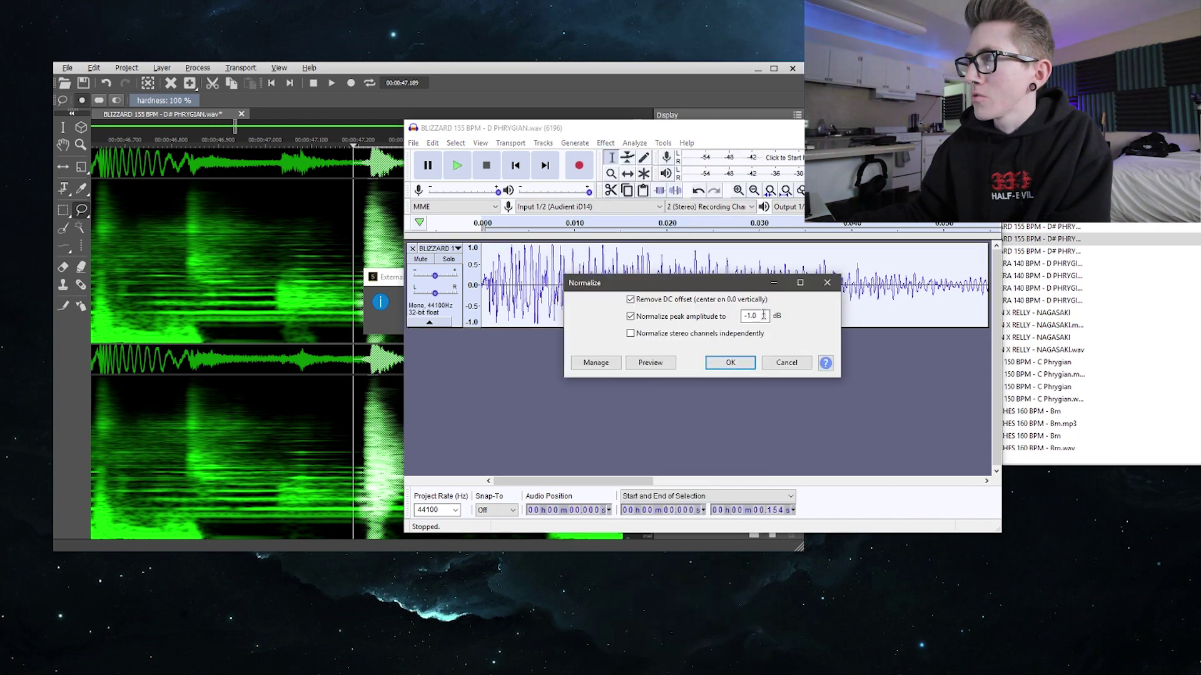
key(Return)
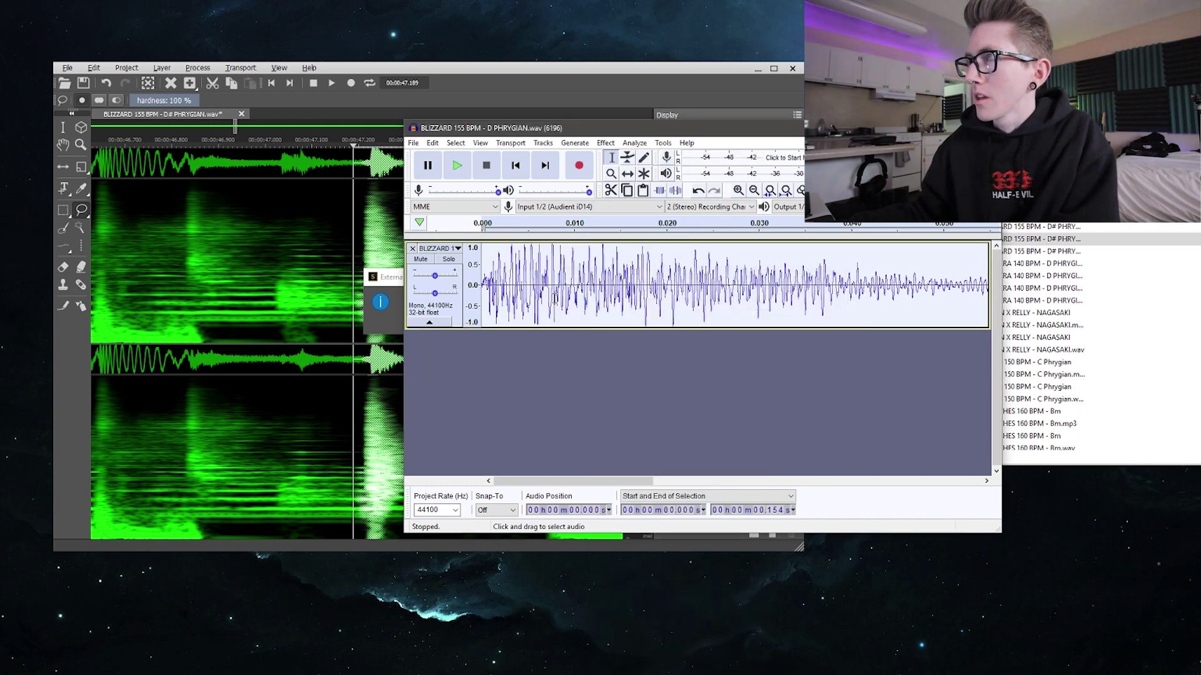
click(555, 299)
click(457, 167)
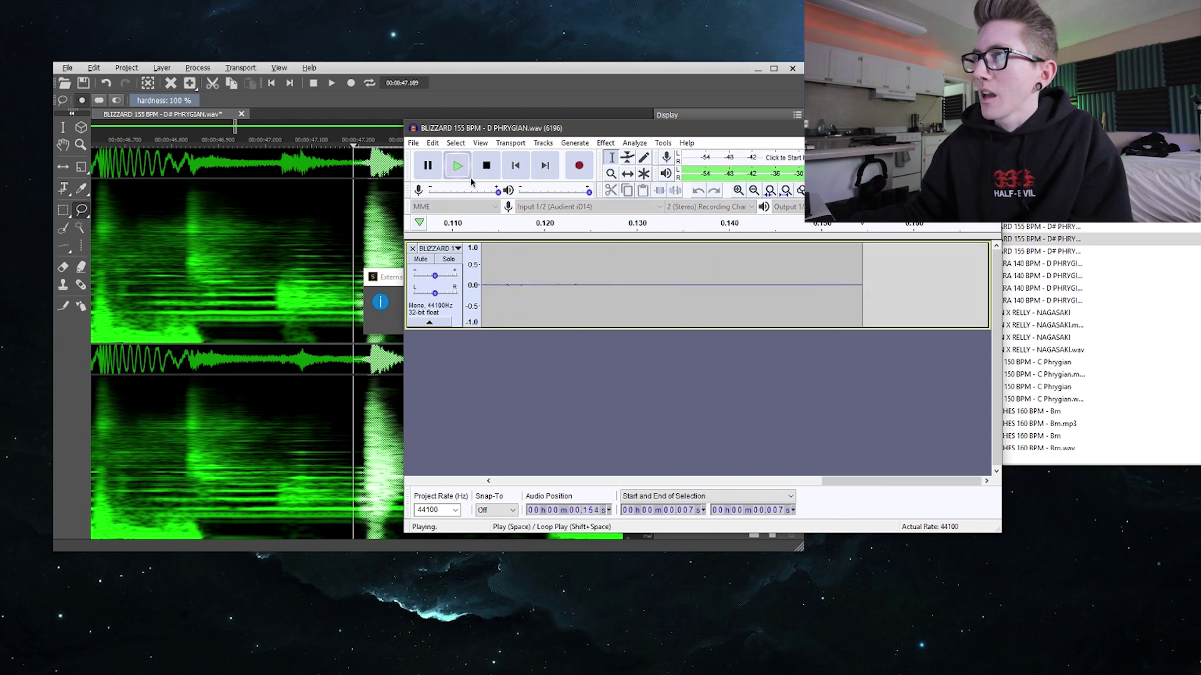
Delete the silent tail of the drum hit, from about 0.099 seconds to the end of the track
scroll(643, 311, down, 2)
drag(633, 480, 595, 480)
drag(596, 294, 715, 287)
key(Delete)
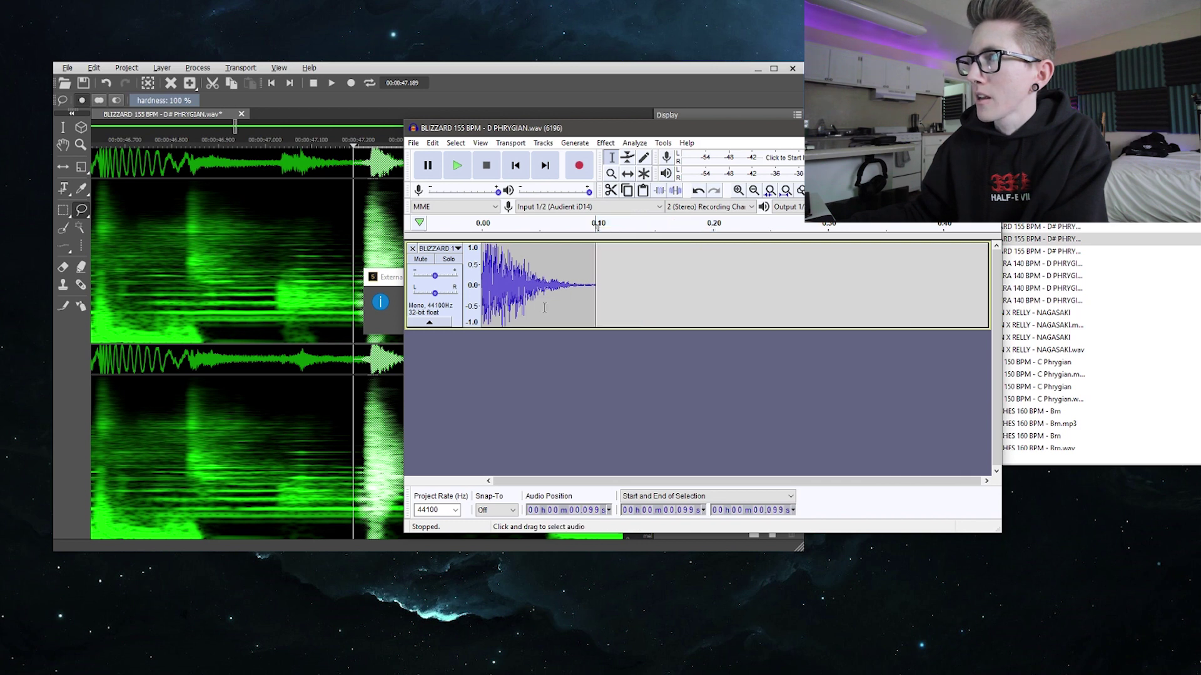
Apply Fade Out to the drum hit's decay from about 0.05 seconds to the track end, and play the result
drag(544, 308, 596, 294)
click(605, 143)
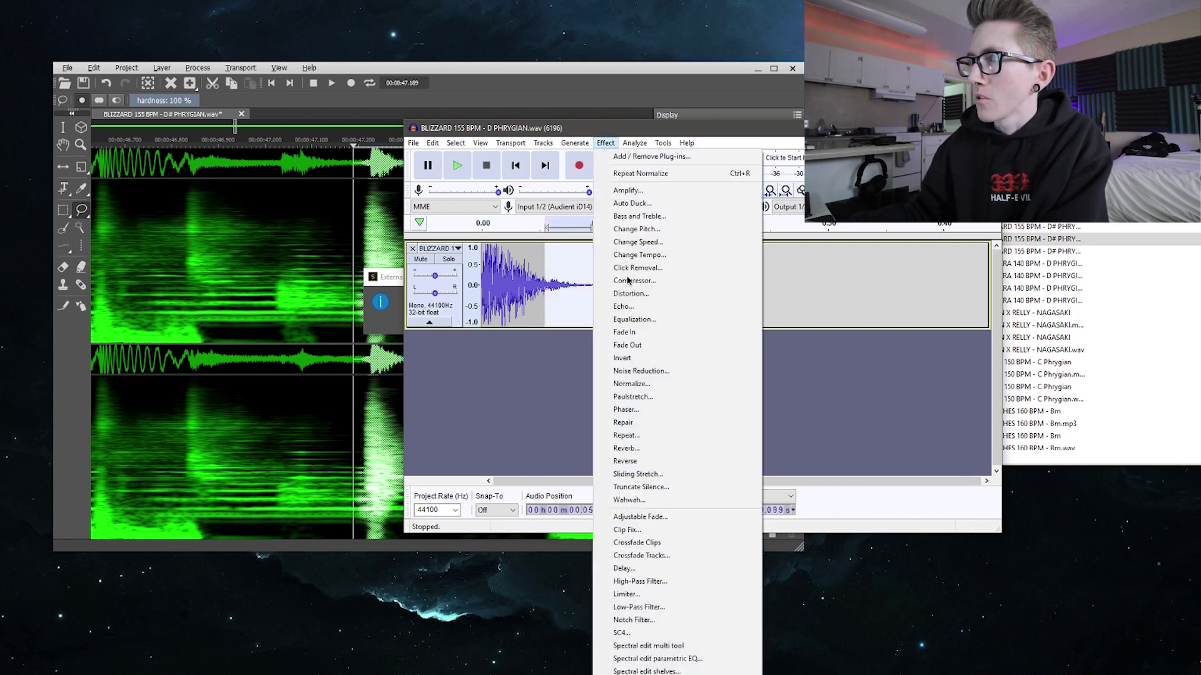
click(627, 345)
click(494, 294)
key(space)
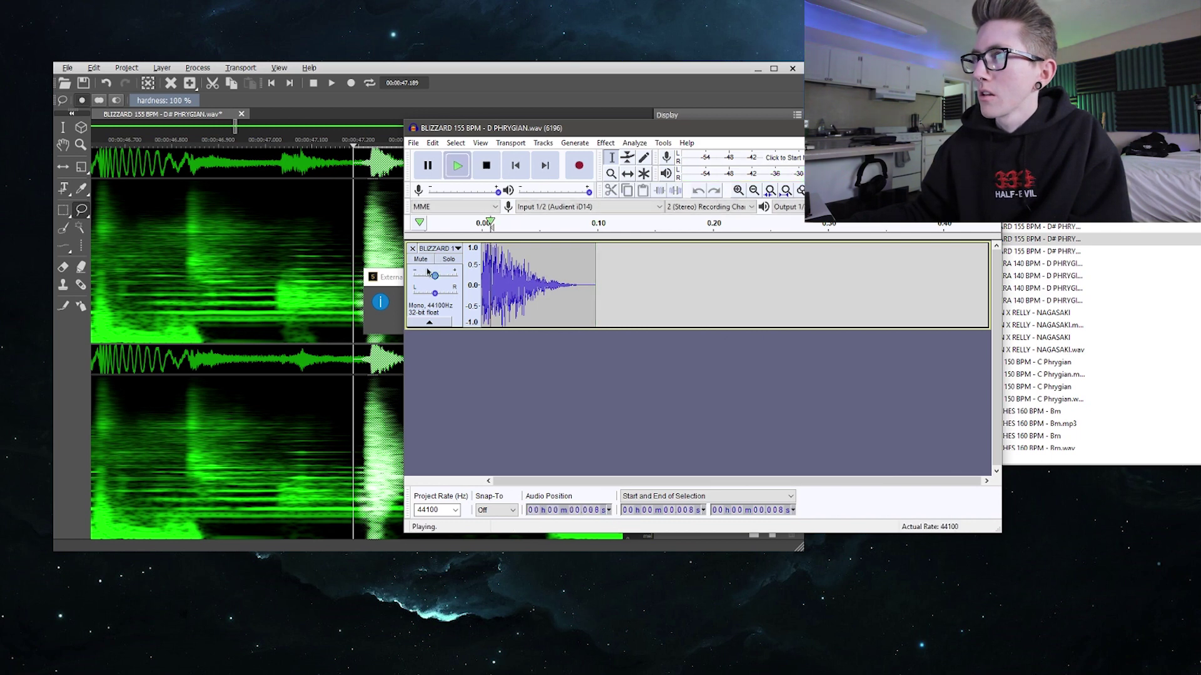
key(space)
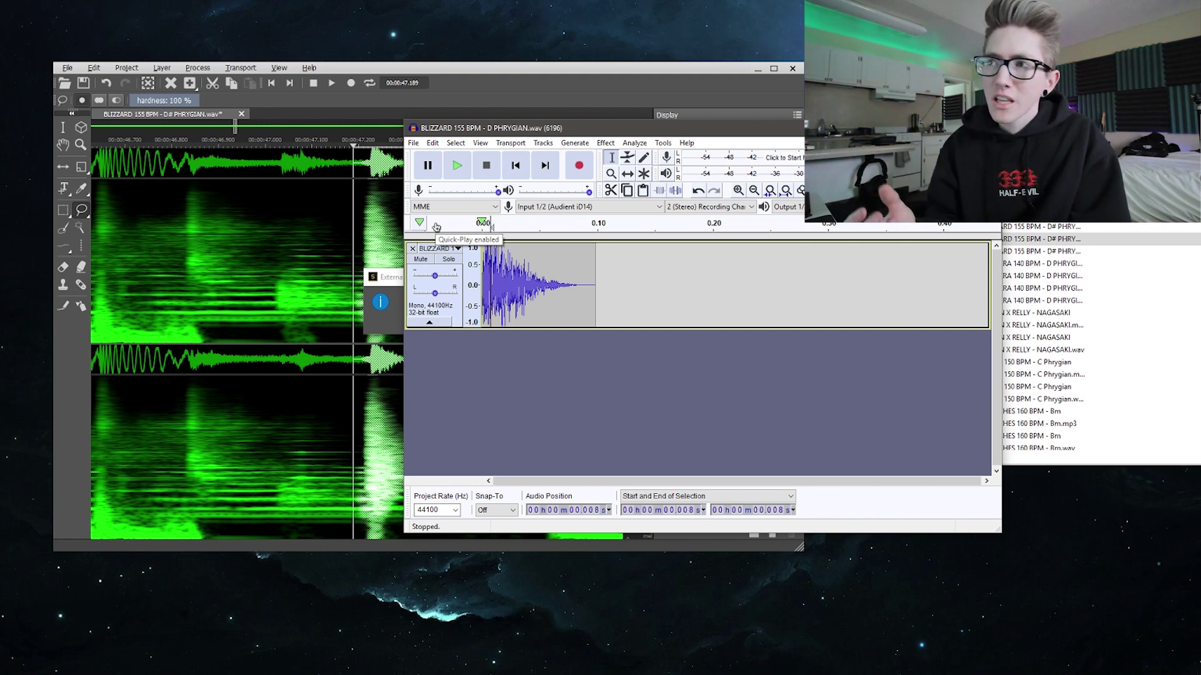
Return to the spectral editor, stop waiting for the external editor's modification, and clear the lasso selection around the drum hit
key(alt+Tab)
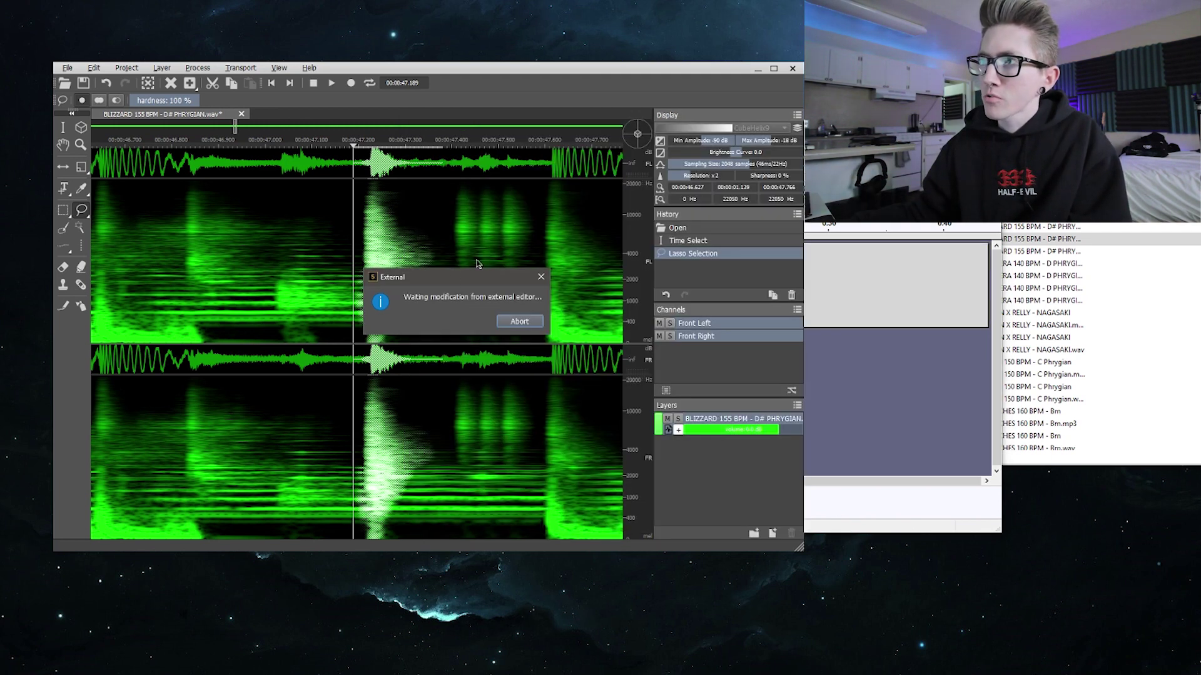
click(541, 277)
click(406, 266)
scroll(401, 265, down, 4)
scroll(386, 280, down, 3)
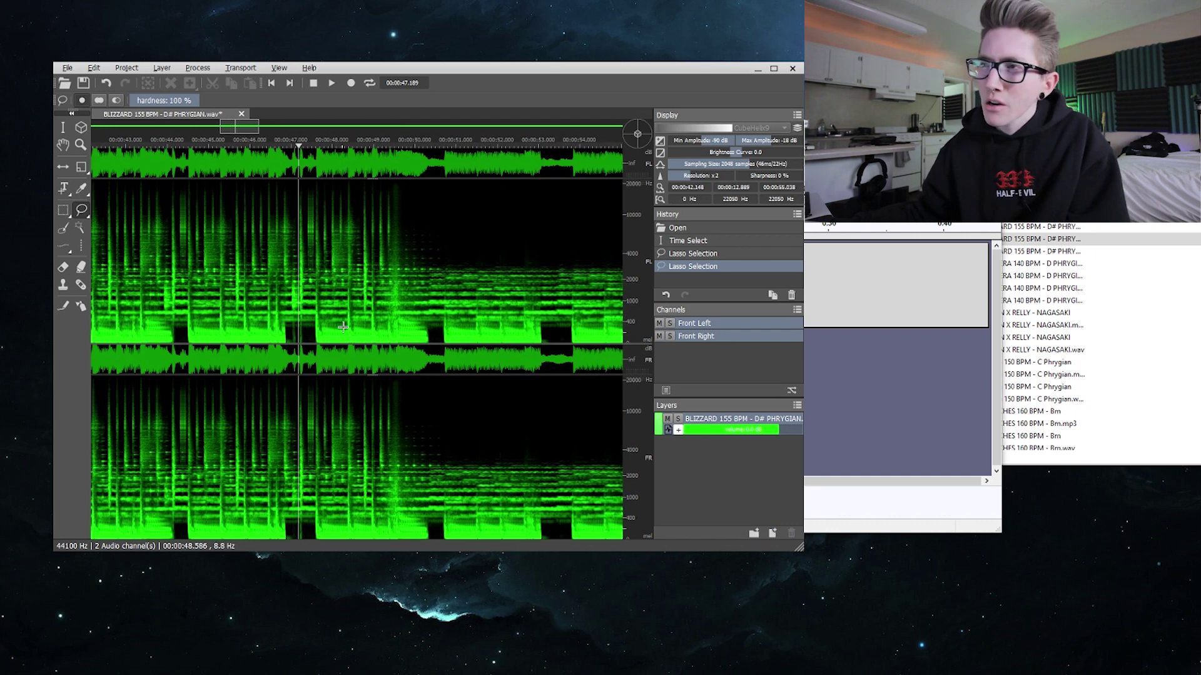